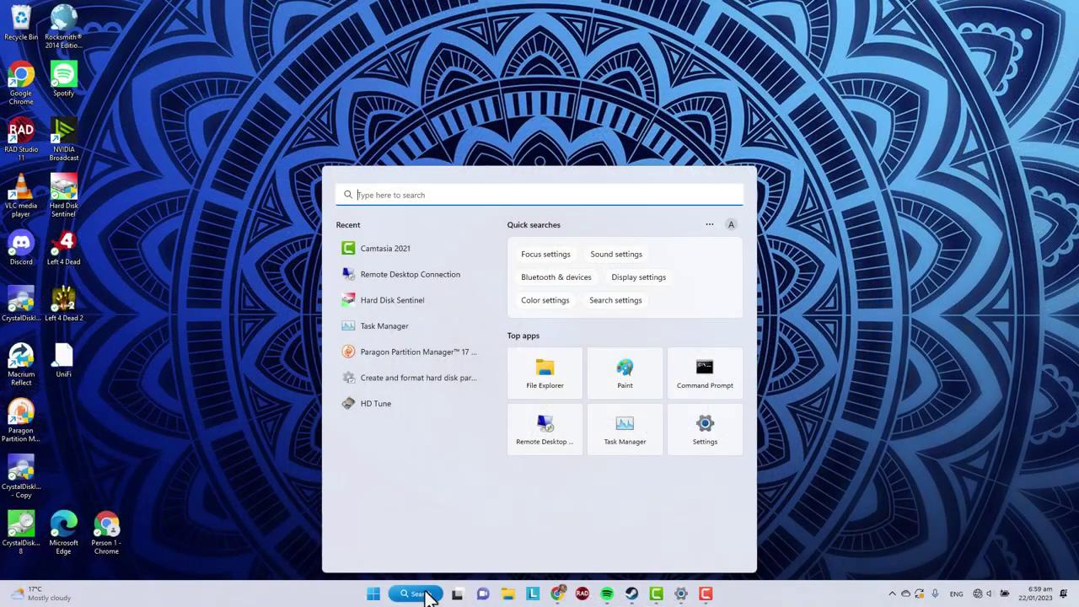
# Search 'partit' in Start and open 'Create and format hard disk partitions' (Disk Management)
pyautogui.write('partit')
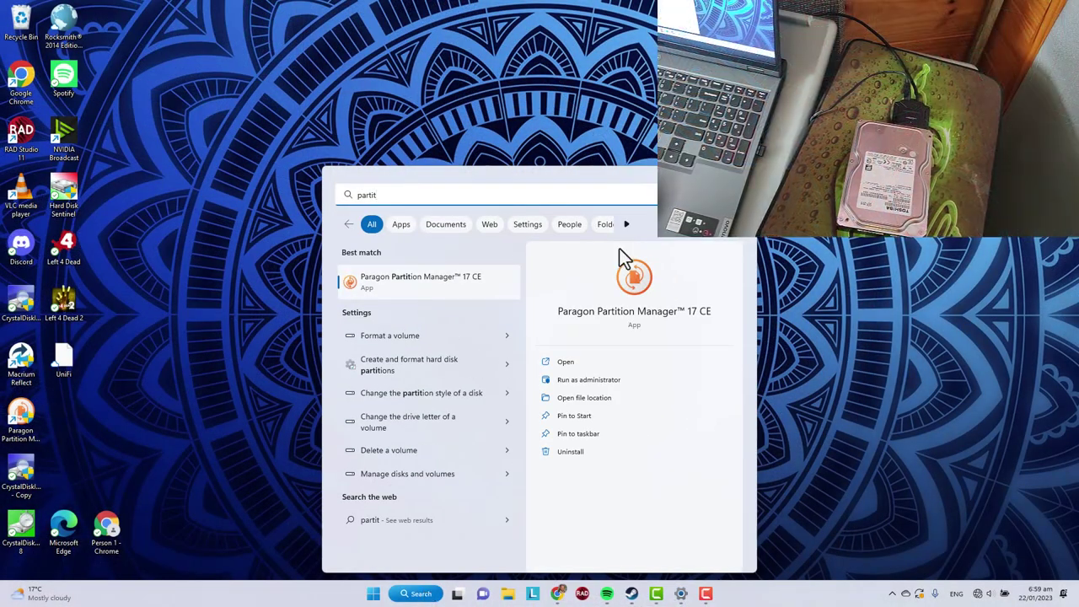
pyautogui.click(436, 365)
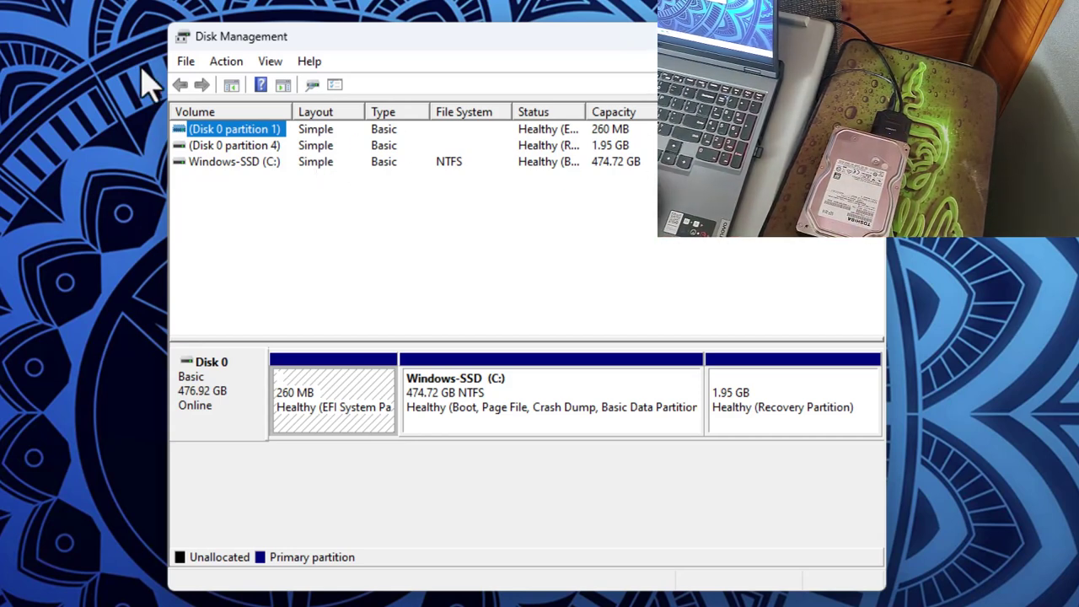
# Open Disk Management's Action menu while the attached drive mounts as Local Disk (D:)
pyautogui.click(228, 61)
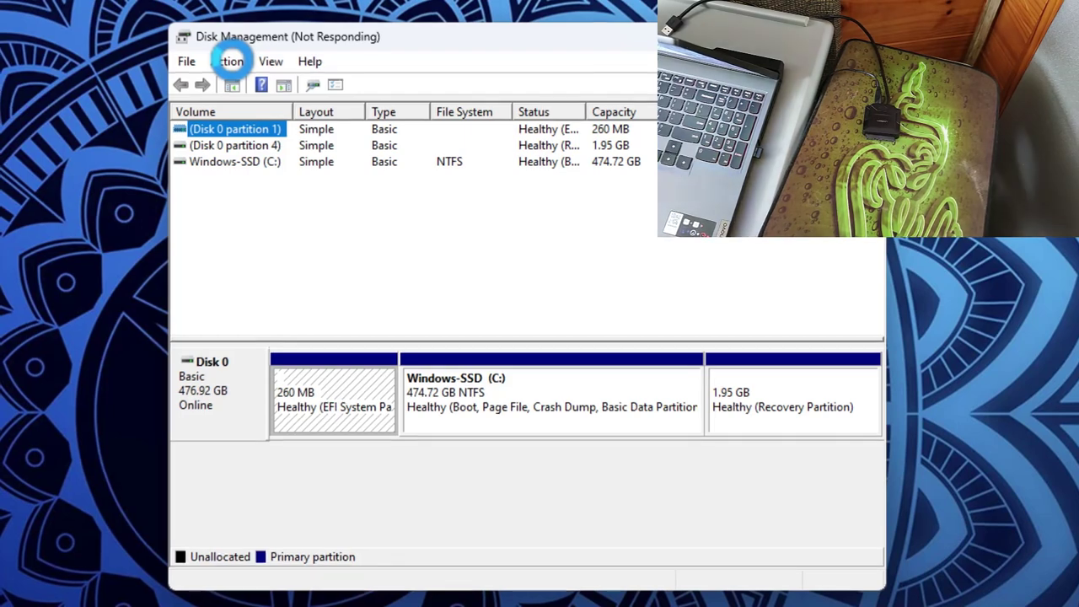
pyautogui.click(227, 61)
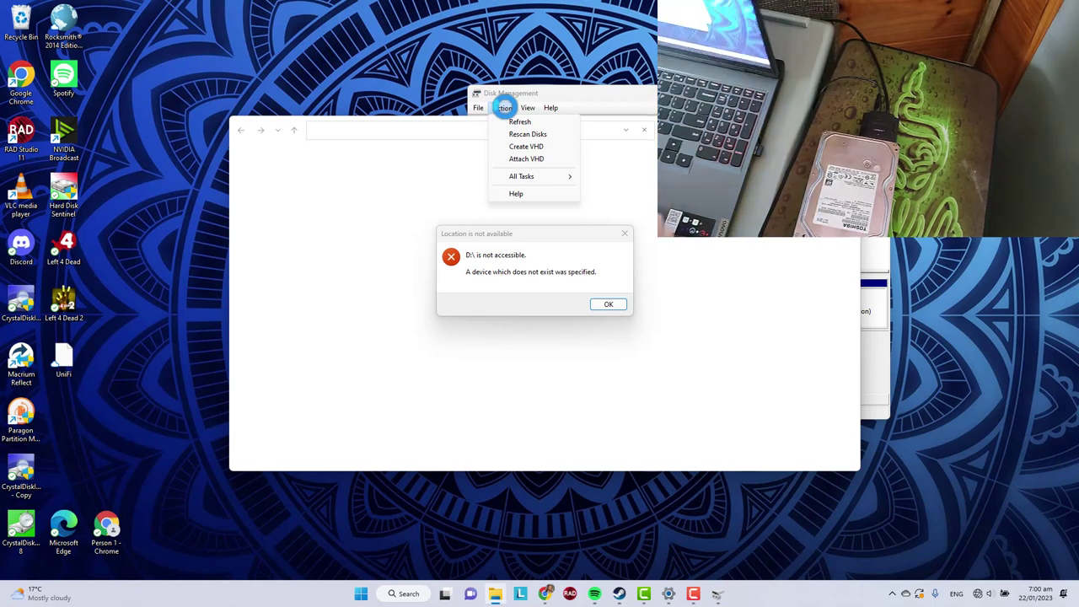
# Dismiss the D: not-accessible error and select the D: volume on Disk 1
pyautogui.click(608, 304)
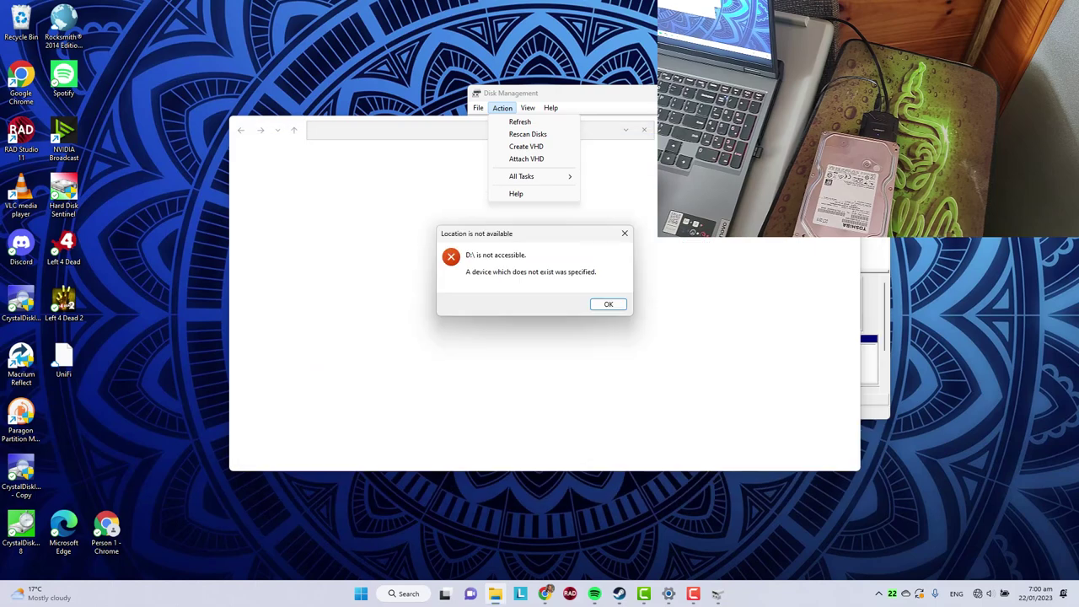
pyautogui.click(607, 305)
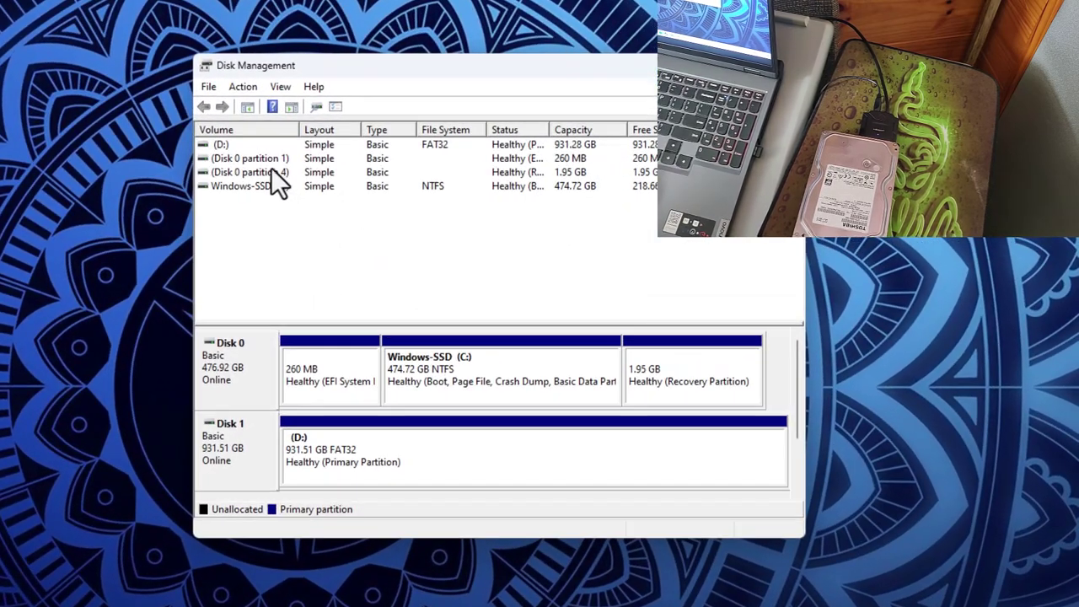
pyautogui.click(218, 147)
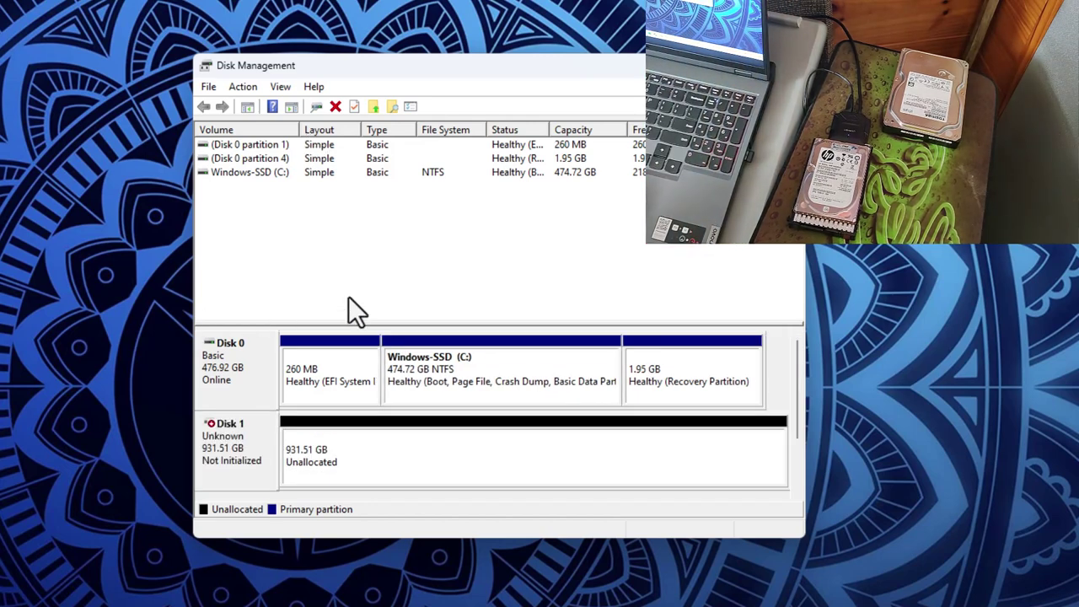
# Select Disk 1's unallocated 931.51 GB space as the drive reconnects as D:
pyautogui.click(338, 459)
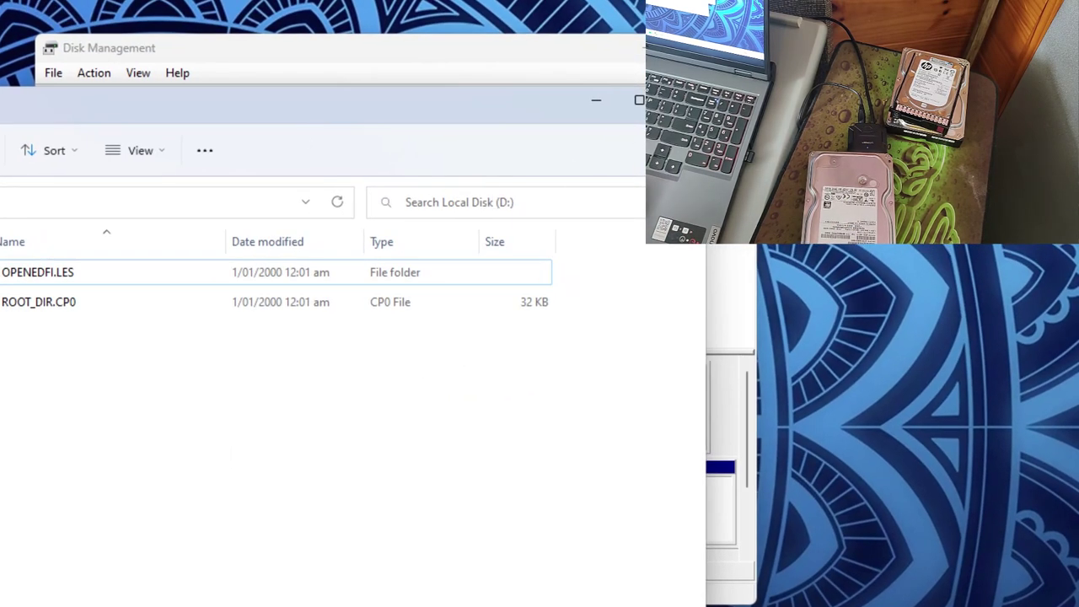
# Close the Local Disk (D:) File Explorer window
pyautogui.hotkey('alt', 'F4')
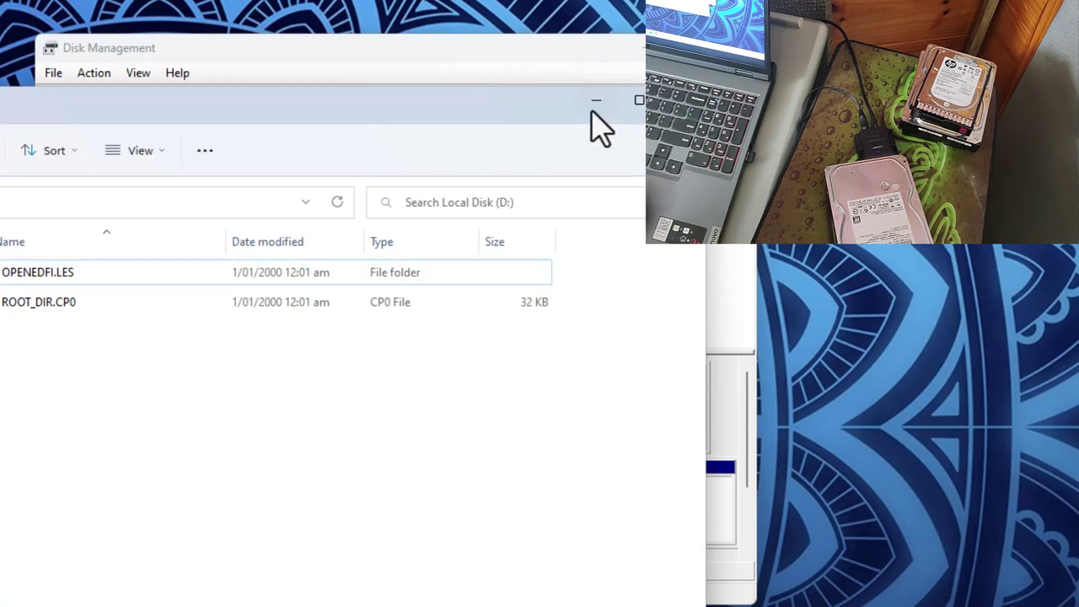
pyautogui.click(683, 99)
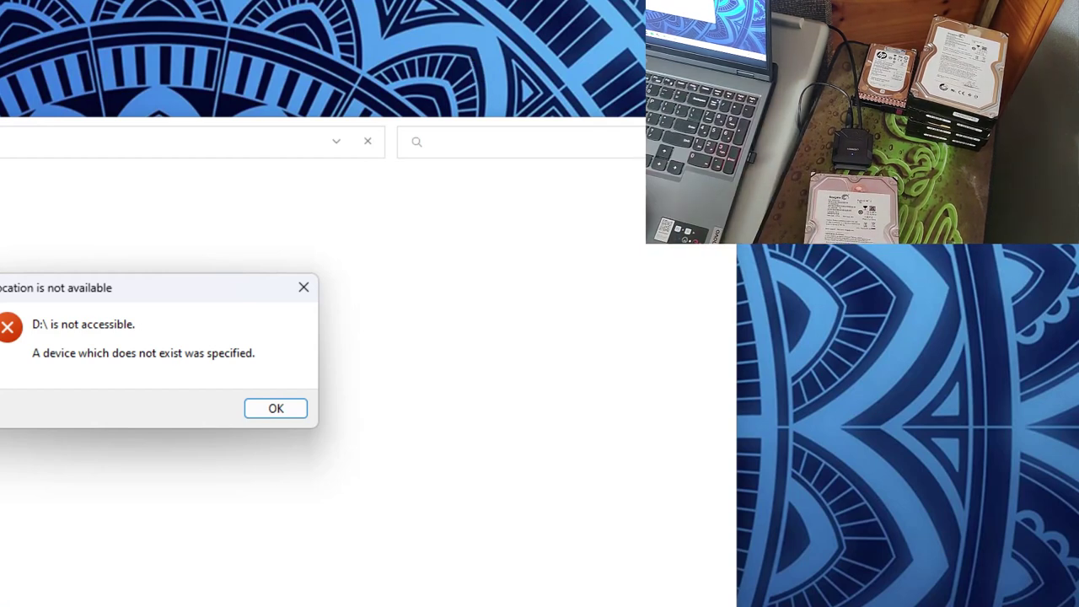
# Dismiss the 'Location is not available' error so D: reopens in Explorer
pyautogui.click(267, 411)
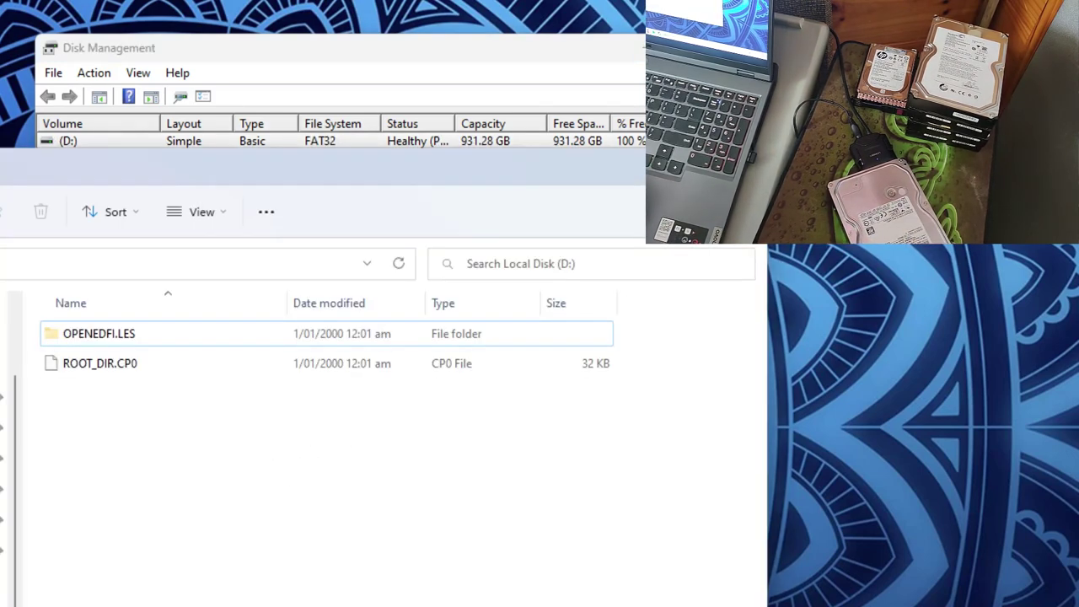
# Close the Local Disk (D:) Explorer window, returning to Disk Management
pyautogui.click(732, 166)
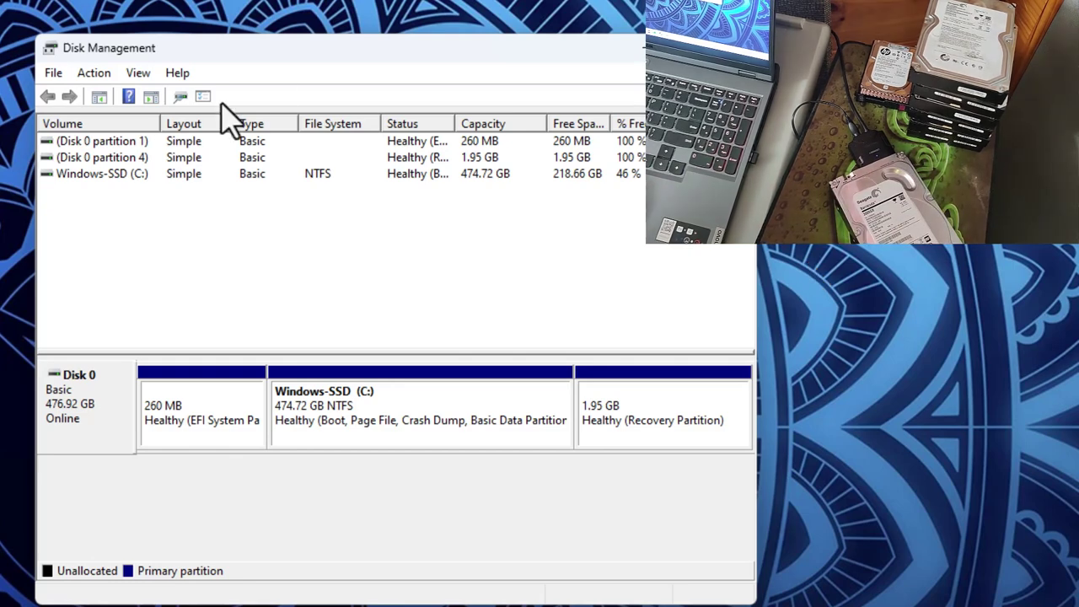
# Move the Disk Management window aside on the desktop
pyautogui.moveTo(286, 55); pyautogui.dragTo(354, 71)
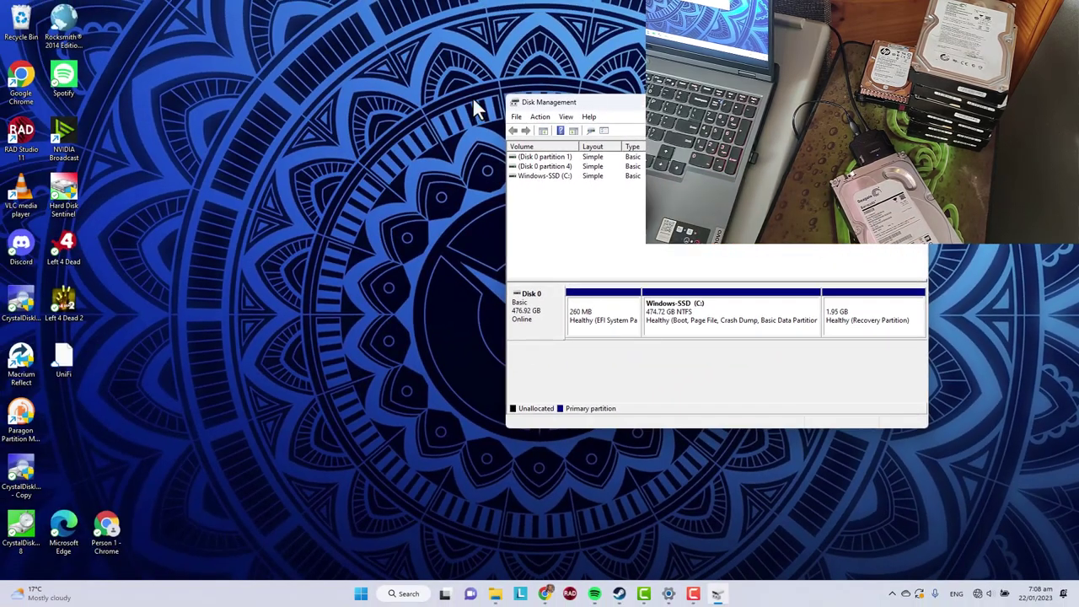
# Close Disk Management, launch Hard Disk Sentinel via a 'hard' search, and view C: partition details
pyautogui.hotkey('alt', 'F4')
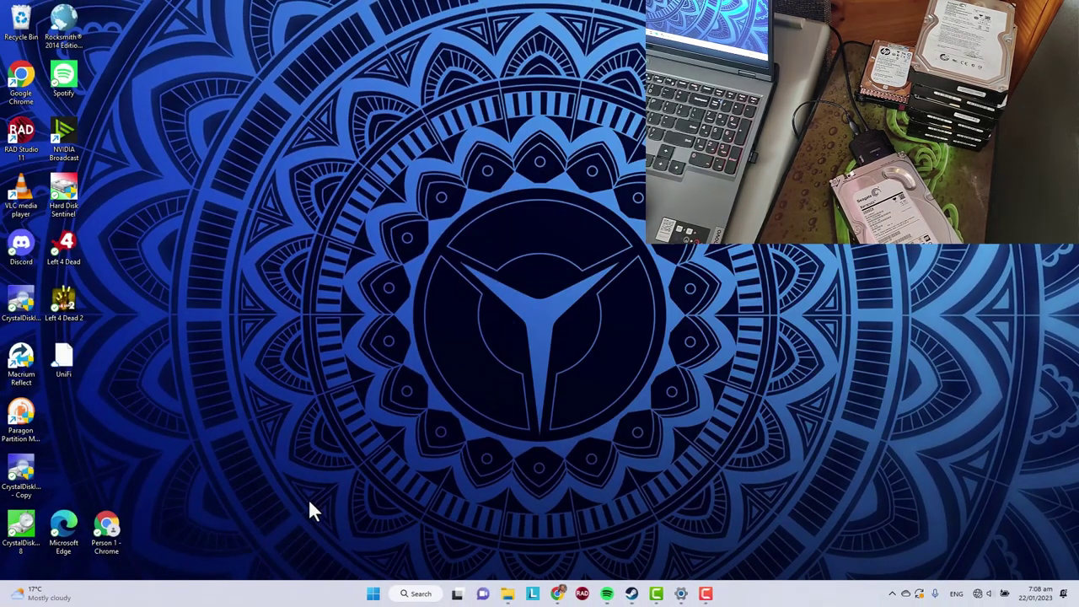
pyautogui.click(374, 594)
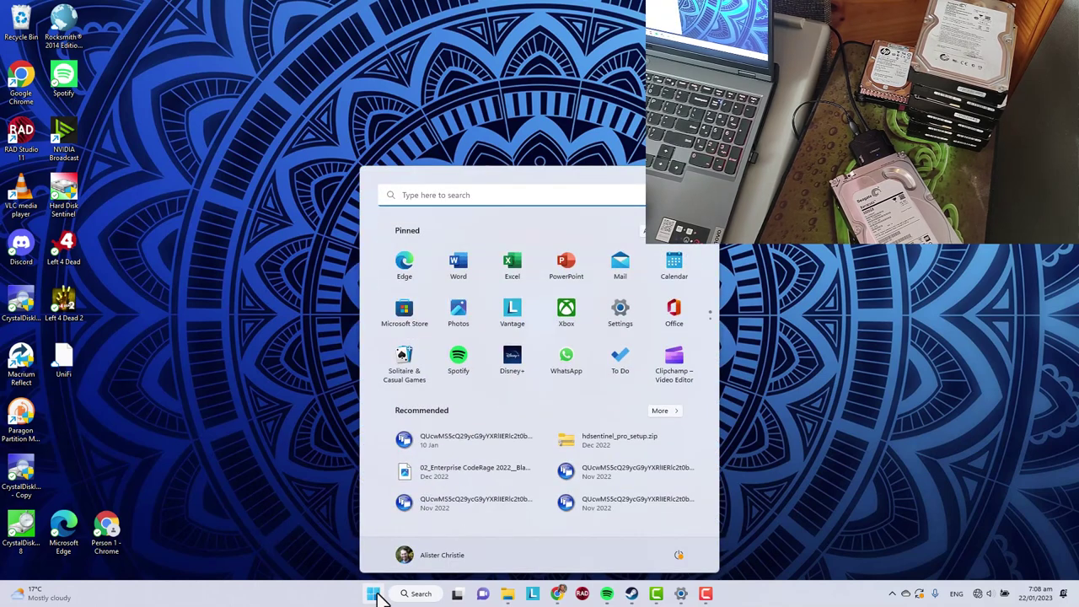
pyautogui.write('hard')
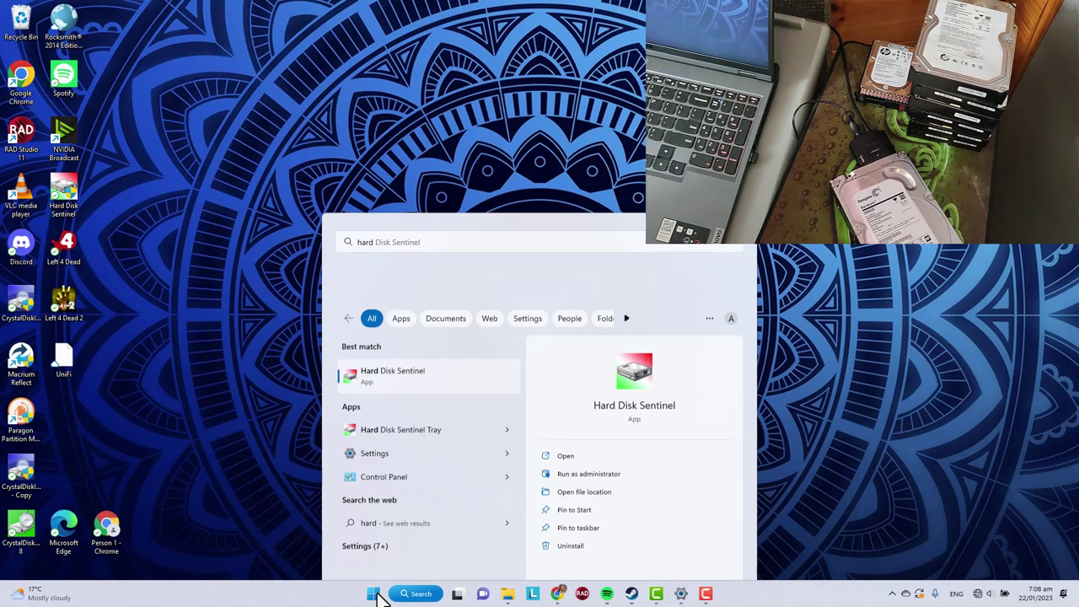
pyautogui.press('Return')
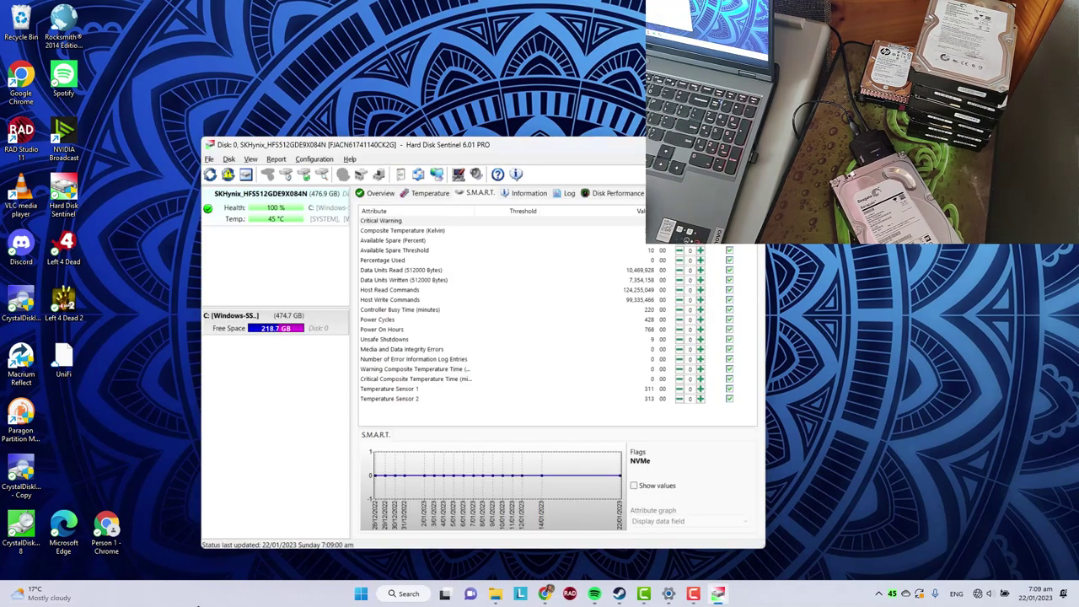
pyautogui.click(288, 367)
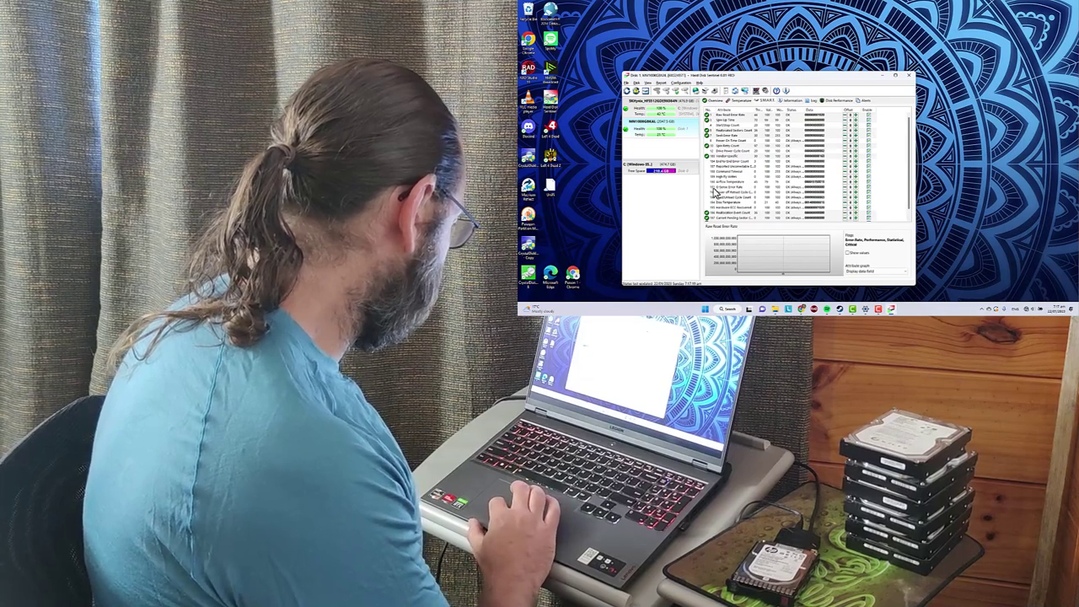
pyautogui.moveTo(721, 128)
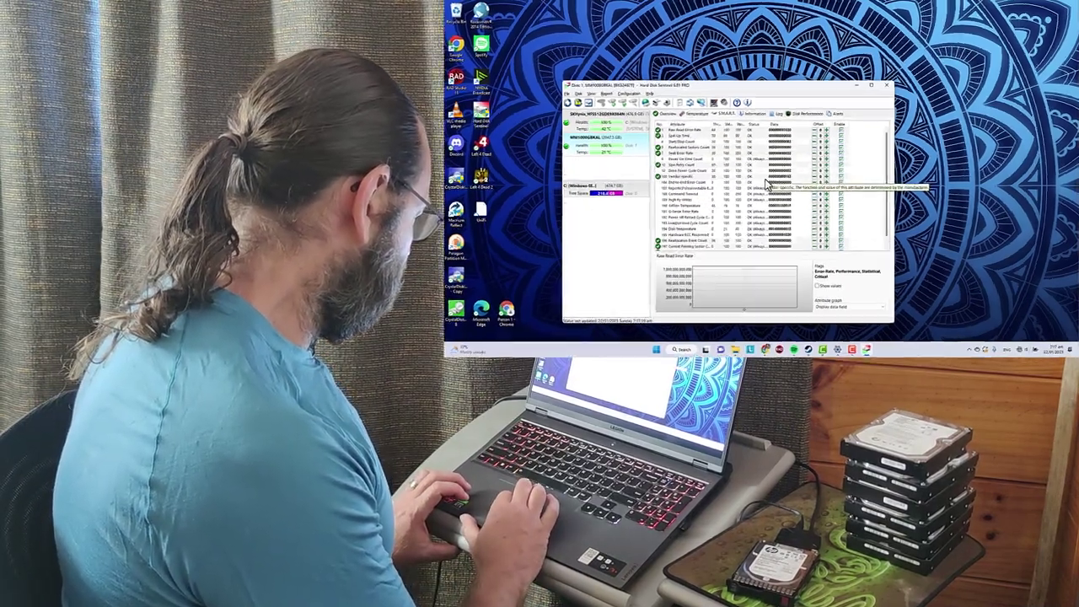
pyautogui.moveTo(802, 161)
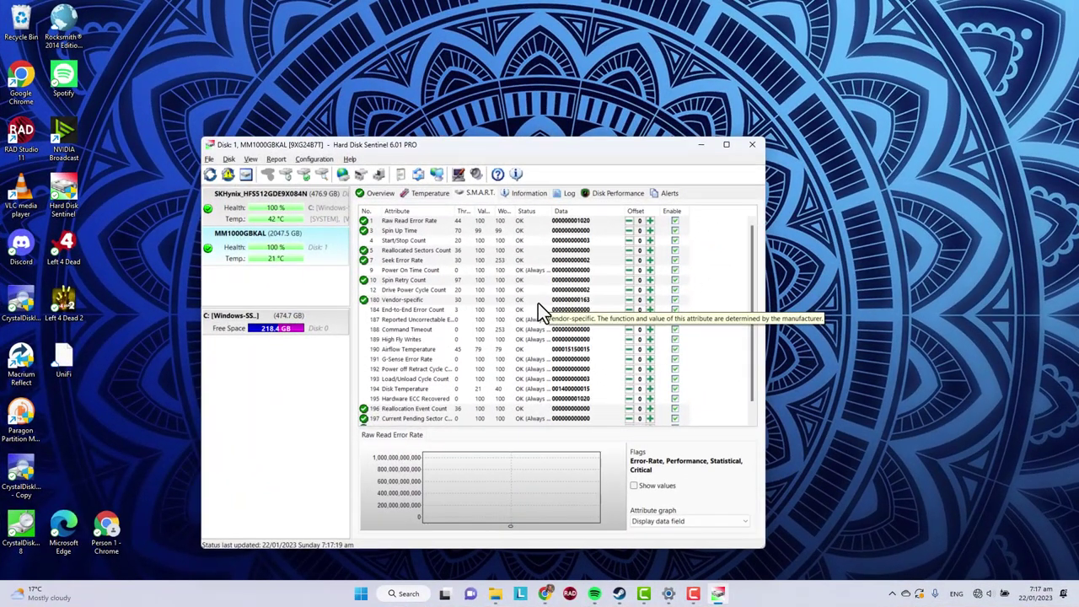
# Switch the disk list to Large buttons, then open the Surface Test for the MM1000GBKAL drive
pyautogui.rightClick(288, 251)
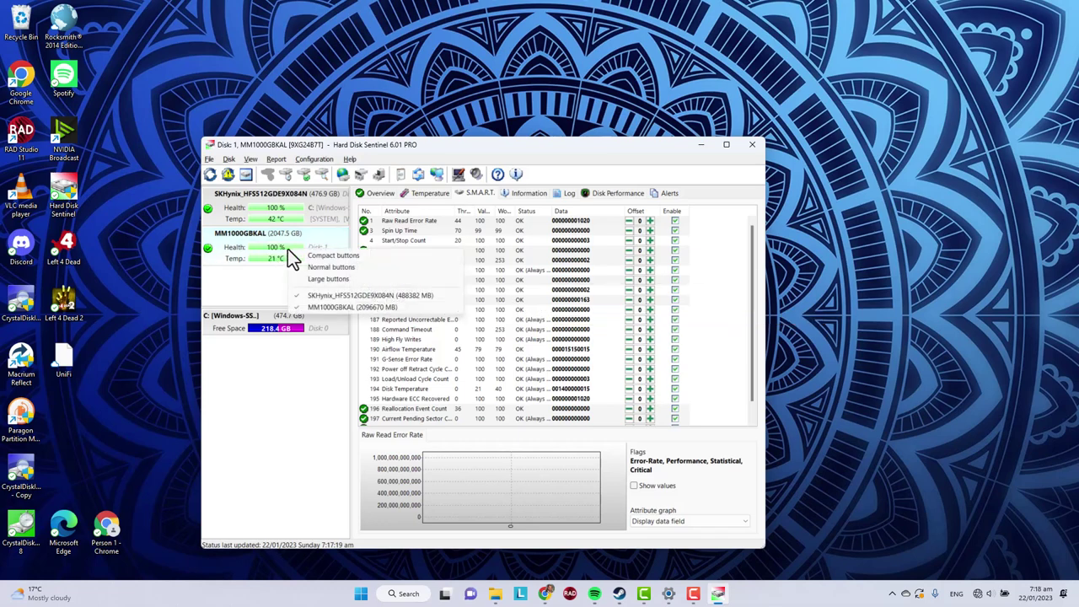
pyautogui.click(339, 278)
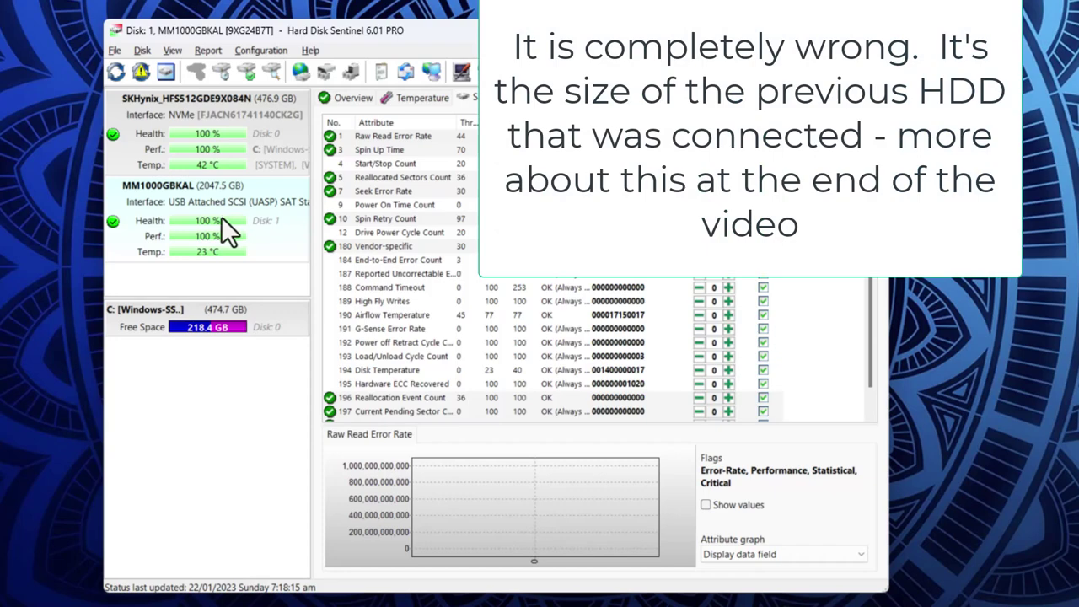
pyautogui.rightClick(221, 217)
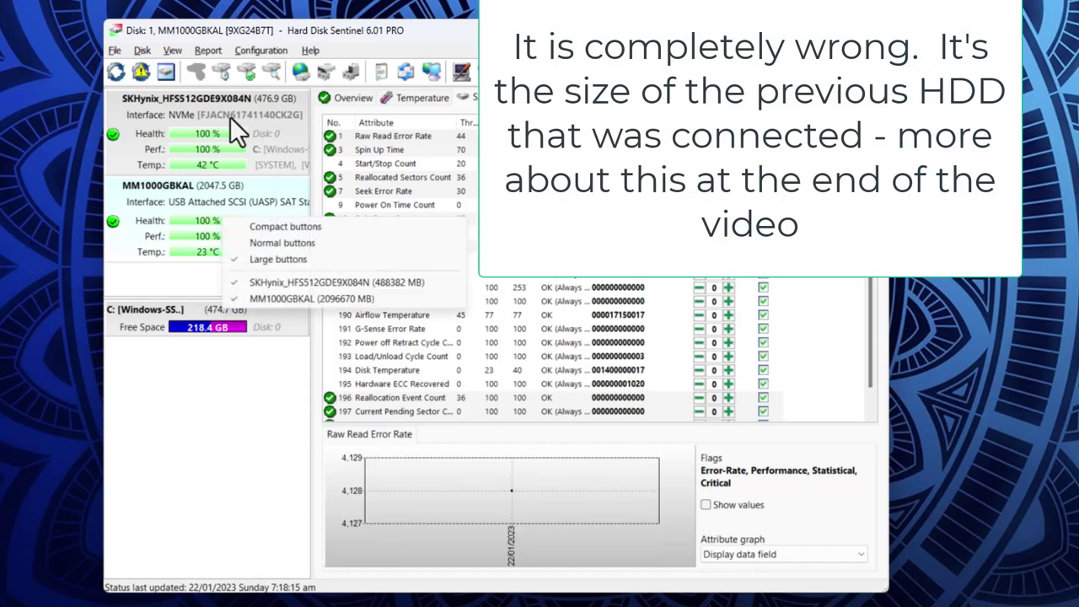
pyautogui.click(306, 38)
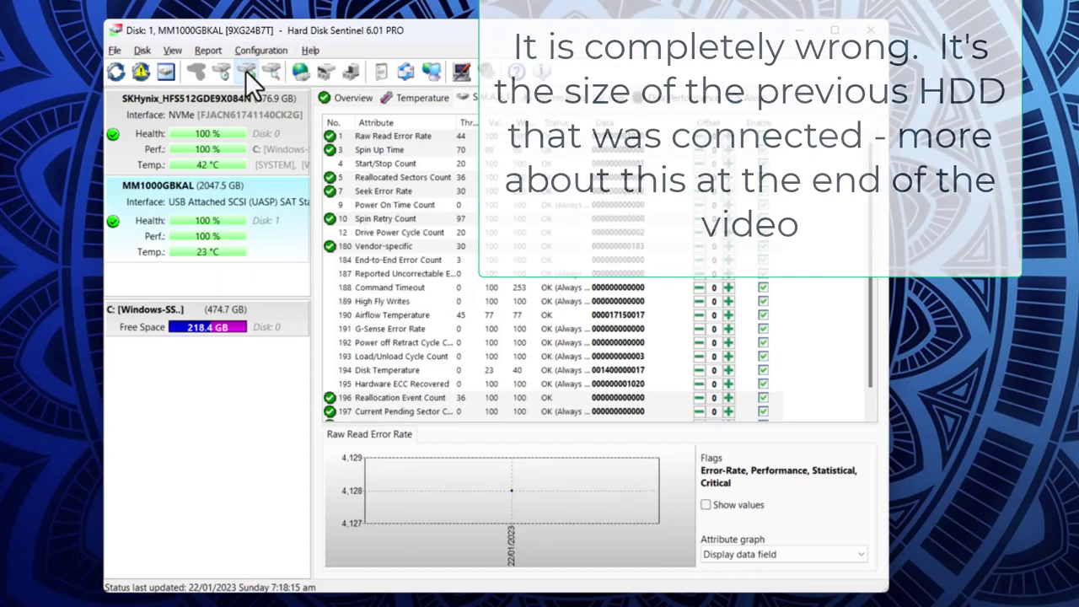
pyautogui.click(245, 70)
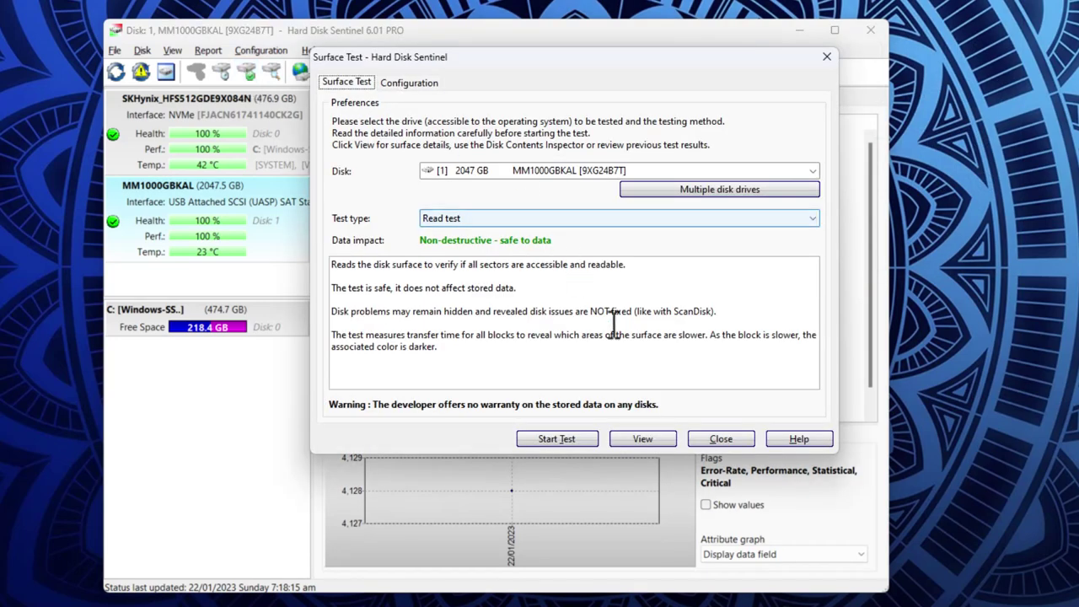
# Start the read surface test on the 2047 GB MM1000GBKAL drive, then close the unresponsive test
pyautogui.click(557, 439)
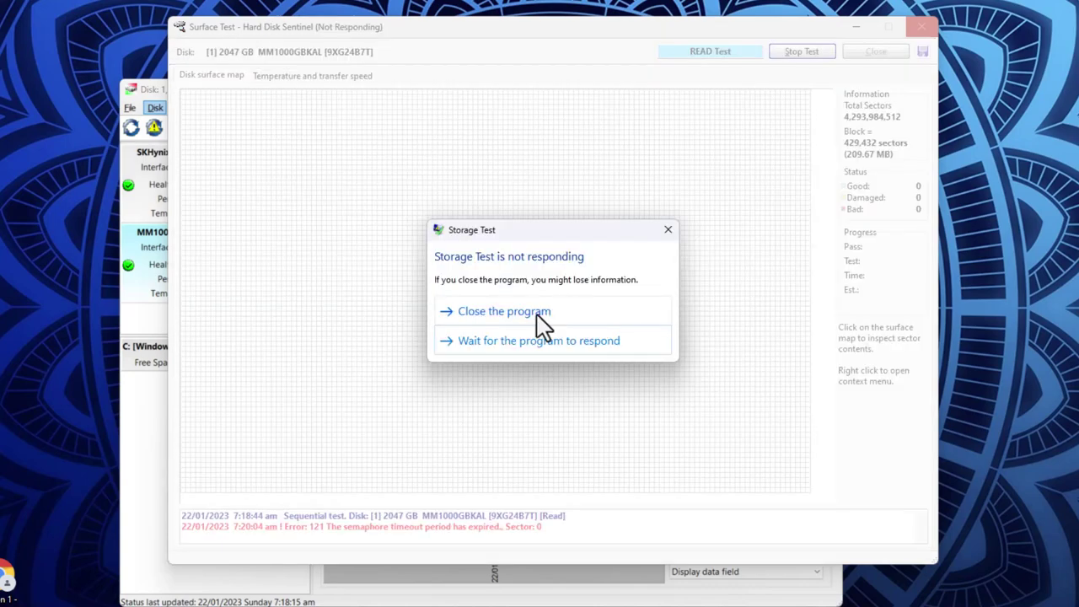
pyautogui.click(536, 312)
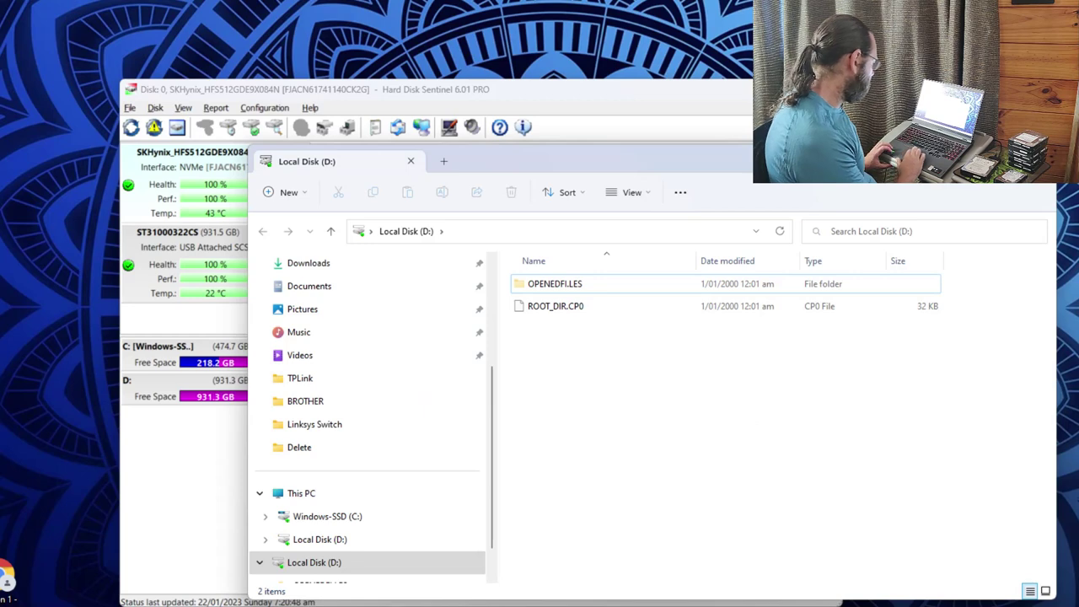
# Close the Local Disk (D:) window and show the ST31000322CS's Reallocated Sectors Count graph
pyautogui.click(1037, 161)
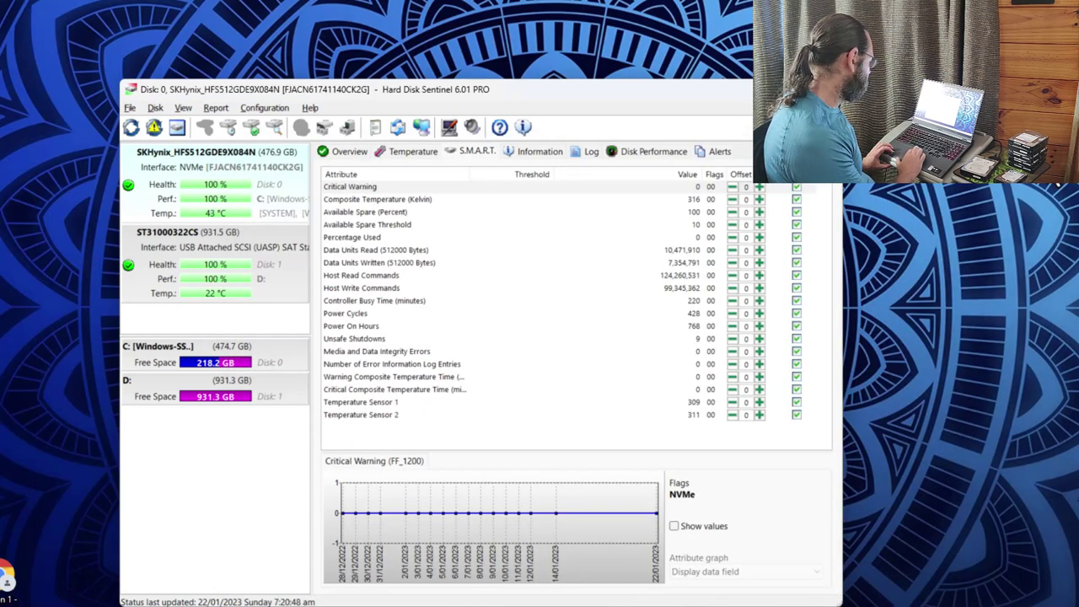
pyautogui.click(235, 278)
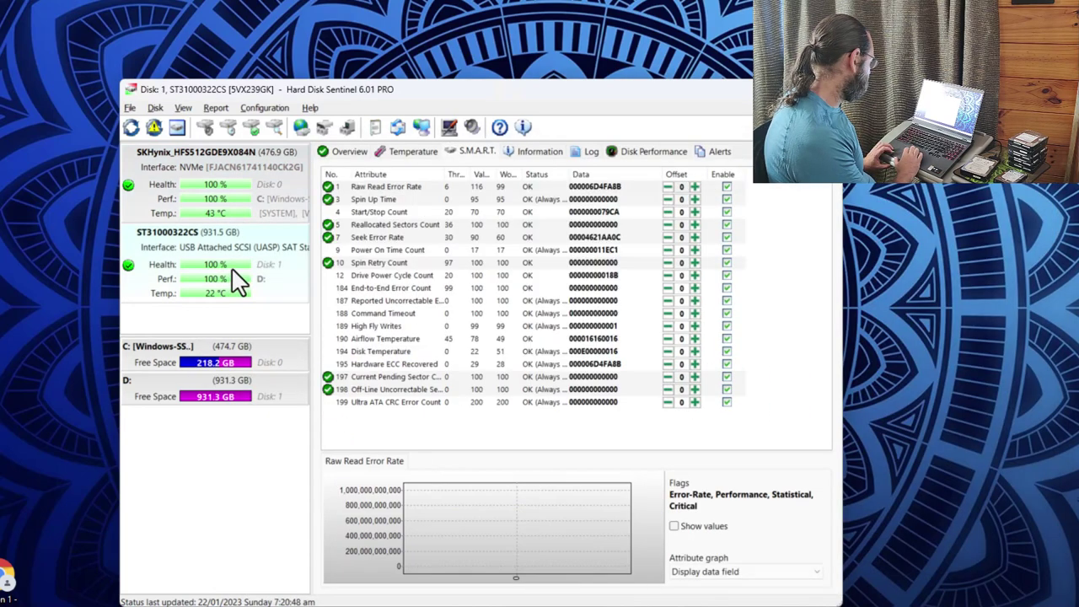
pyautogui.click(421, 224)
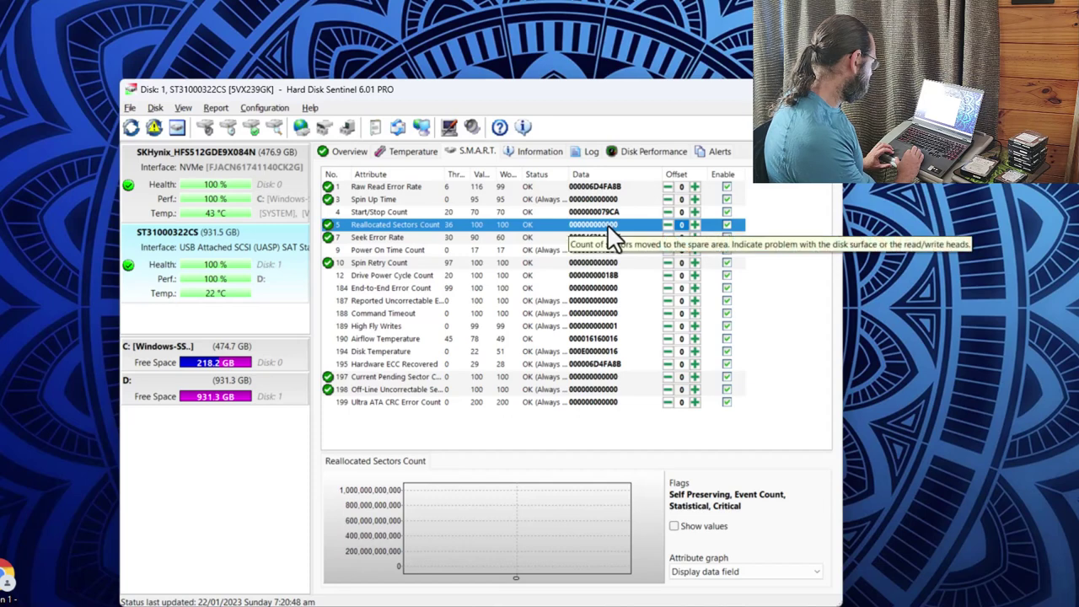
# Show the Current Pending Sector Count graph, then bring up Surface Test for the ST31000322CS
pyautogui.moveTo(579, 308)
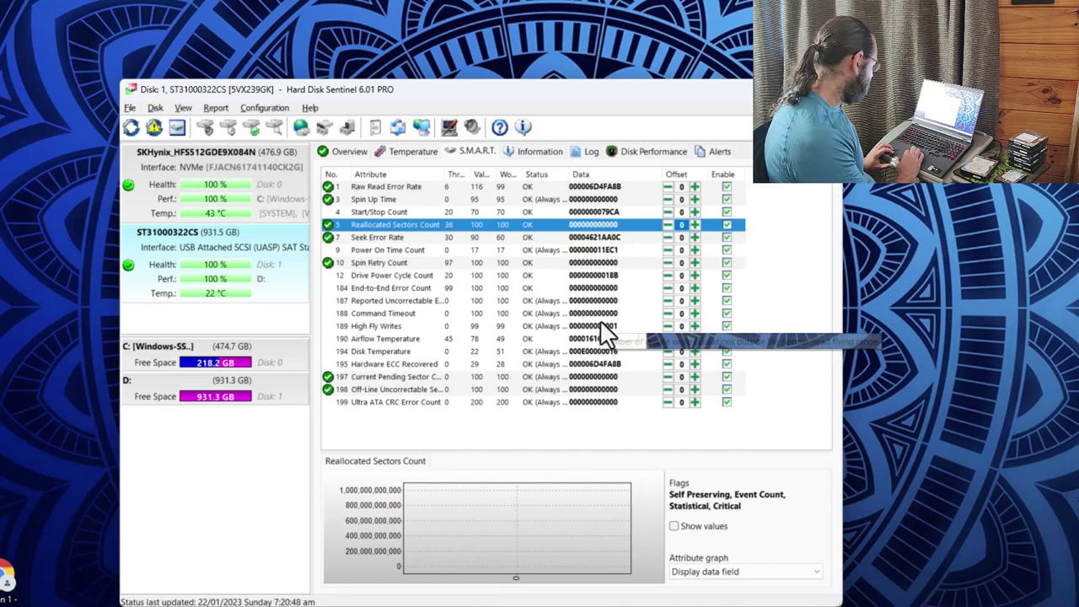
pyautogui.moveTo(462, 363)
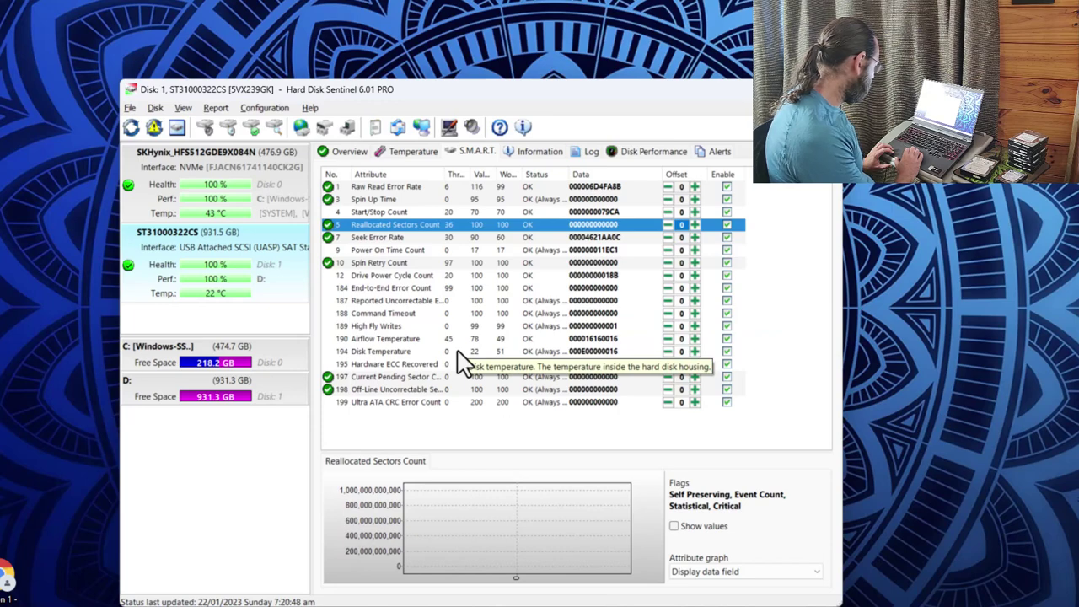
pyautogui.moveTo(430, 386)
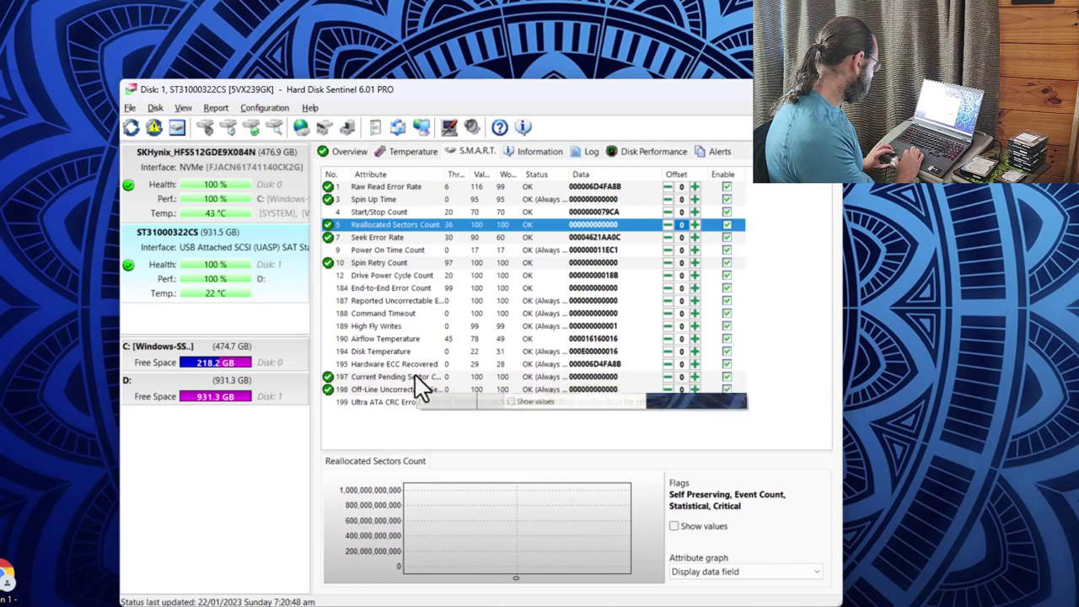
pyautogui.click(415, 376)
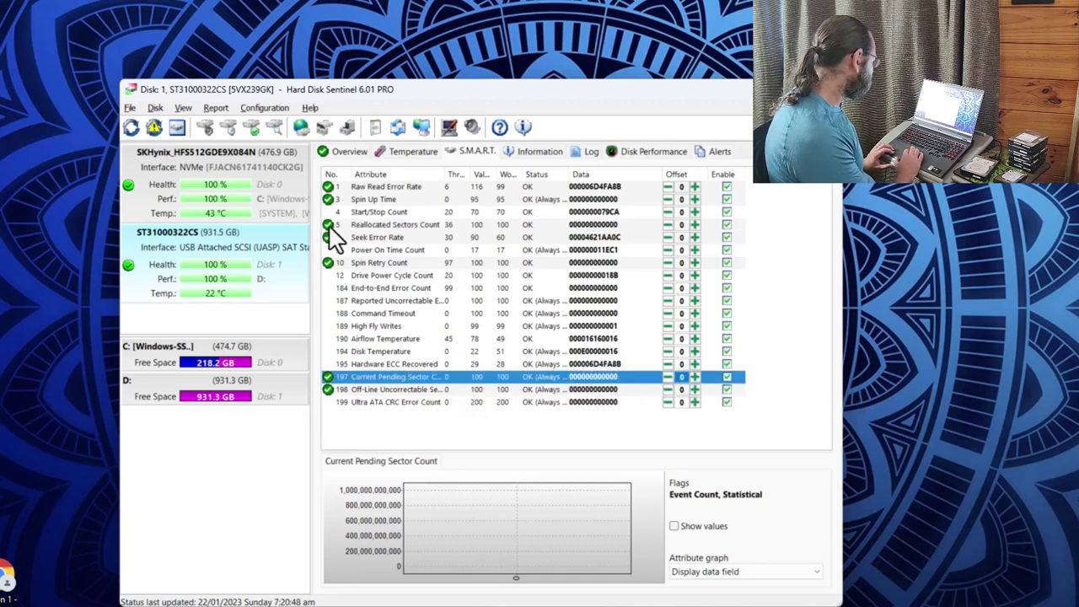
pyautogui.click(253, 125)
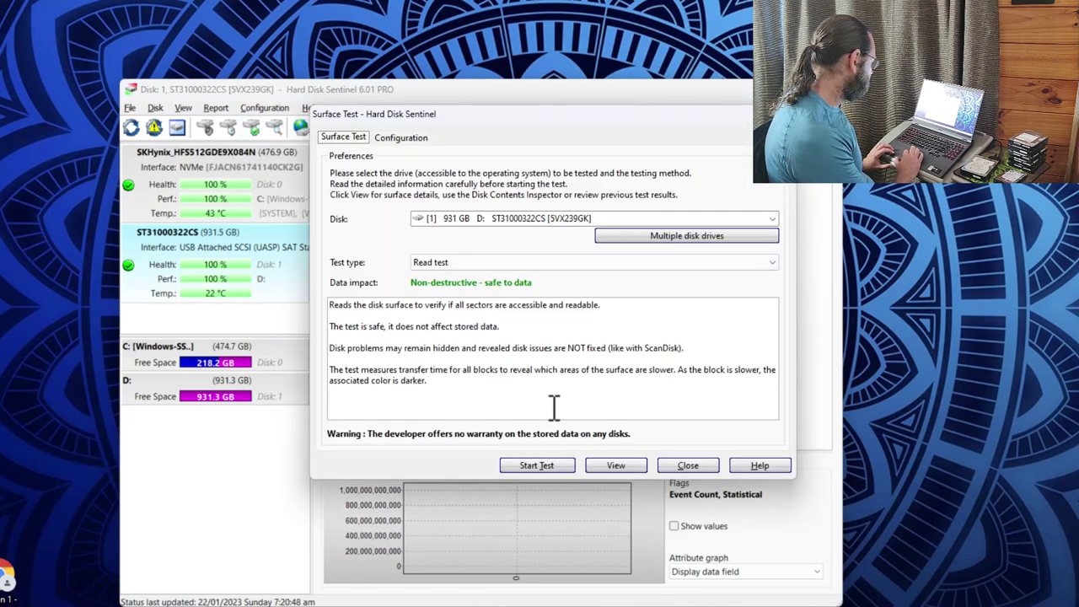
# Run the read surface test on the 931 GB drive and stop it at about 1% with no bad blocks
pyautogui.click(528, 466)
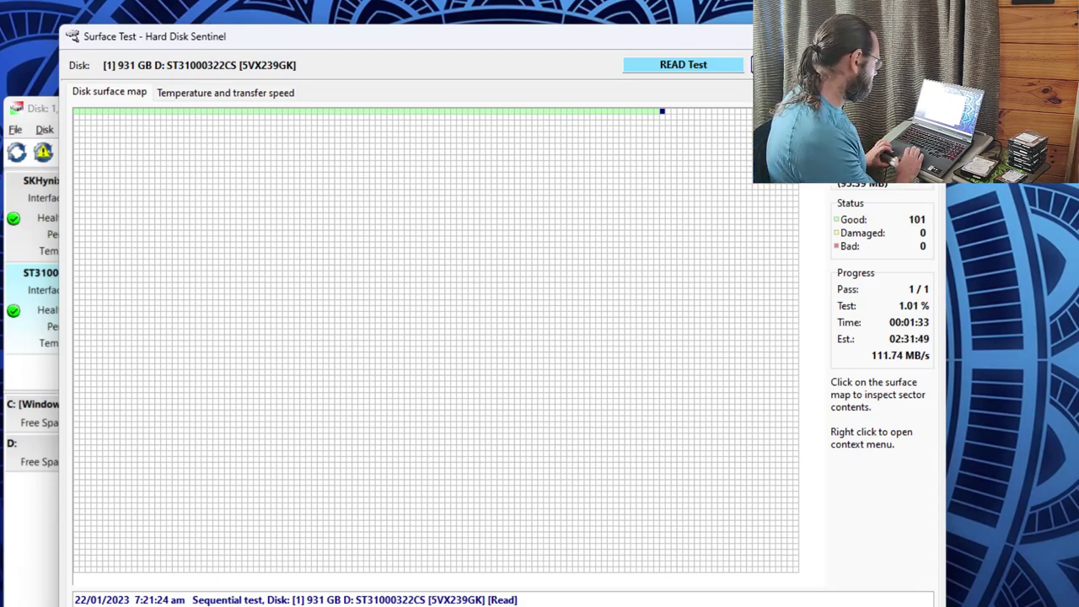
pyautogui.press('Escape')
pyautogui.click(531, 385)
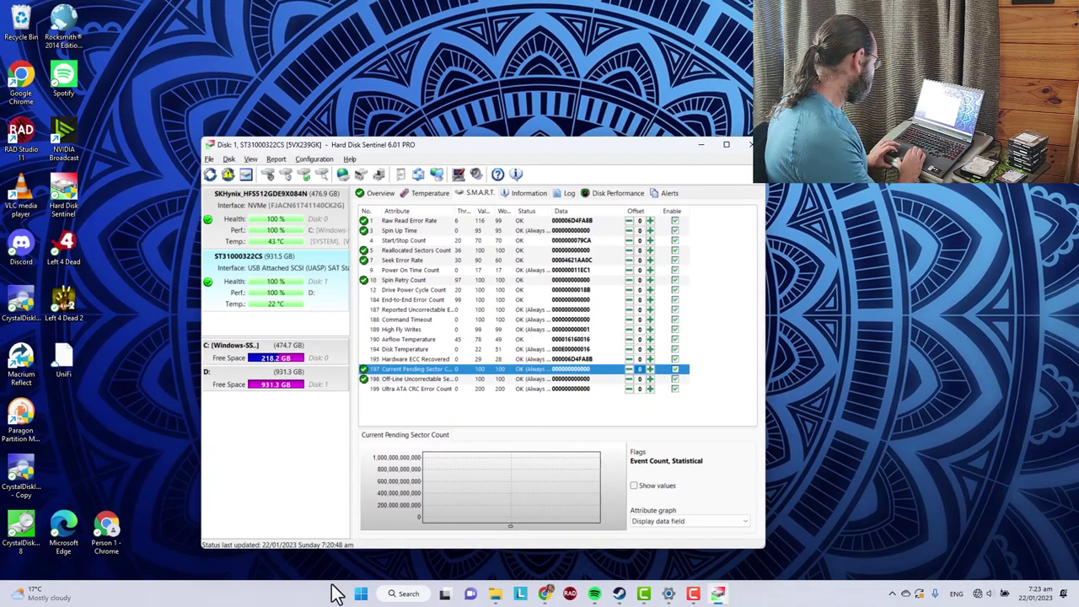
# Launch HD Tune by searching 'hd' in the Start menu
pyautogui.click(361, 594)
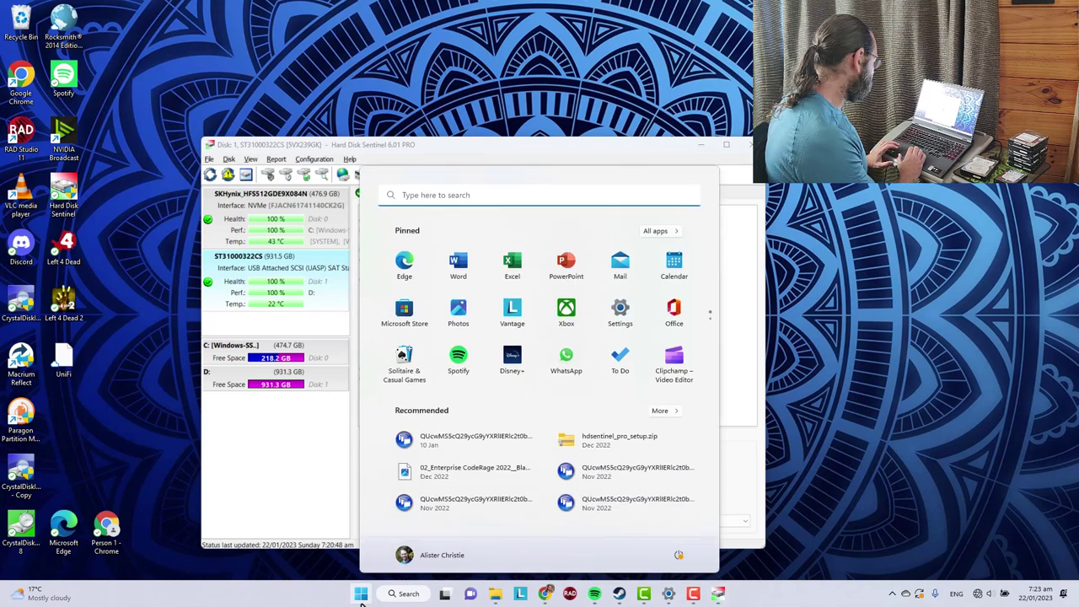
pyautogui.write('hd')
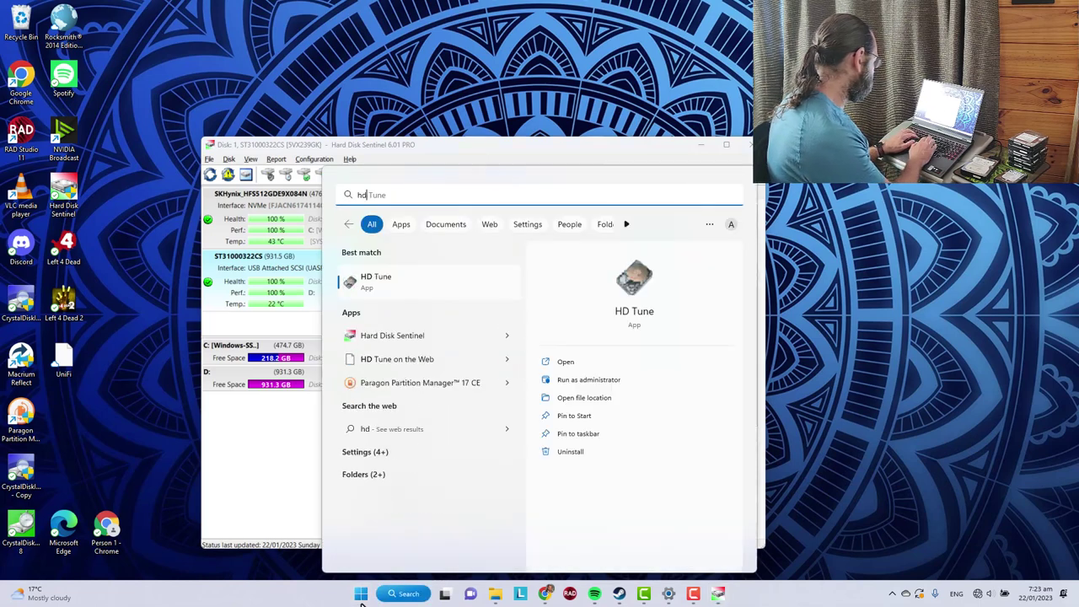
pyautogui.press('Return')
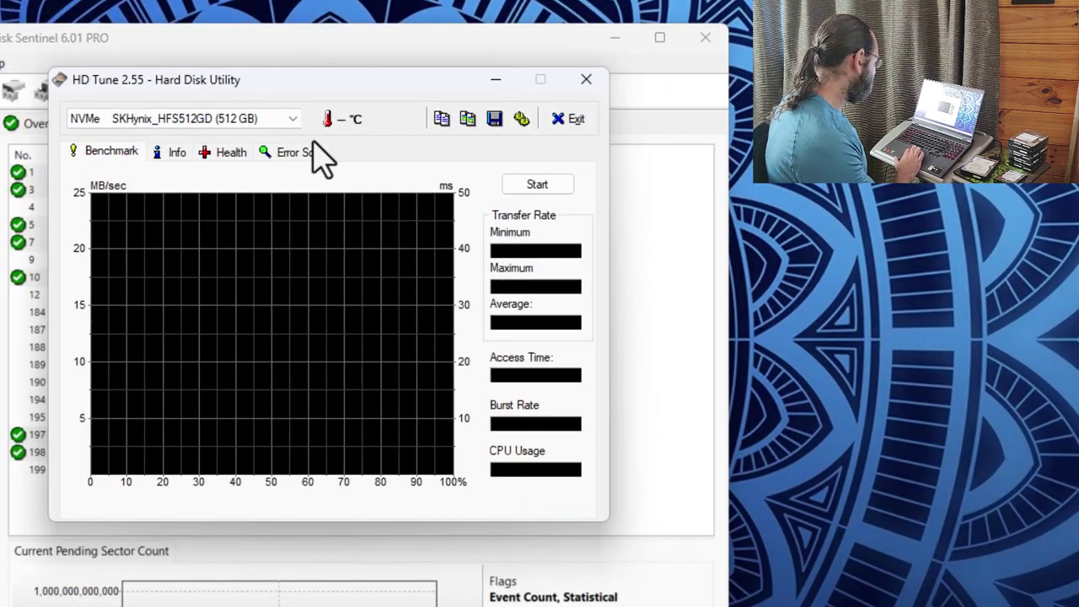
# Run a quick error scan of the 512 GB SKHynix drive
pyautogui.click(305, 158)
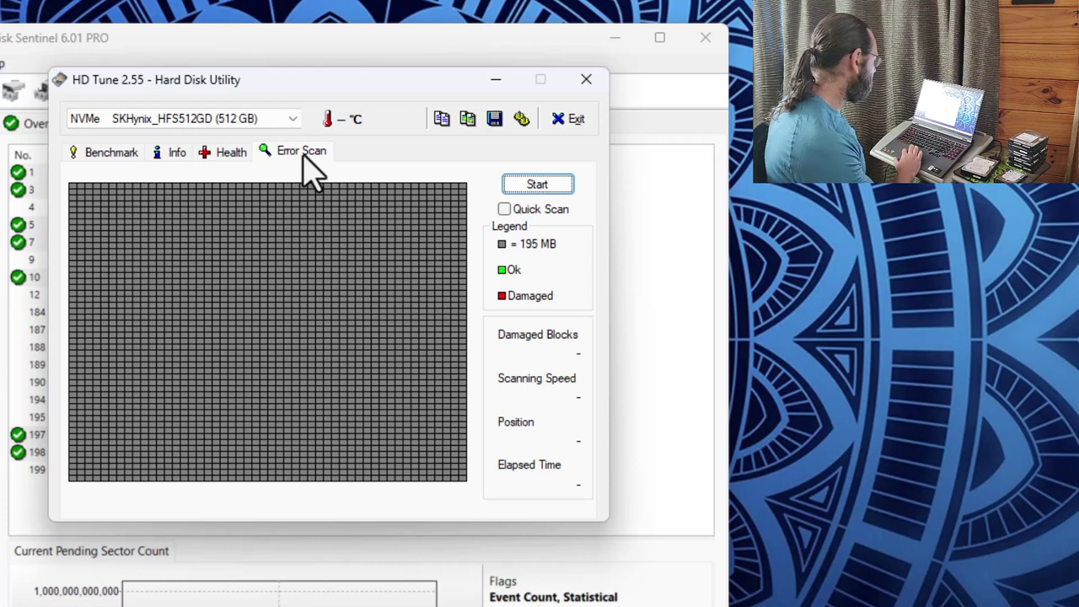
pyautogui.click(505, 209)
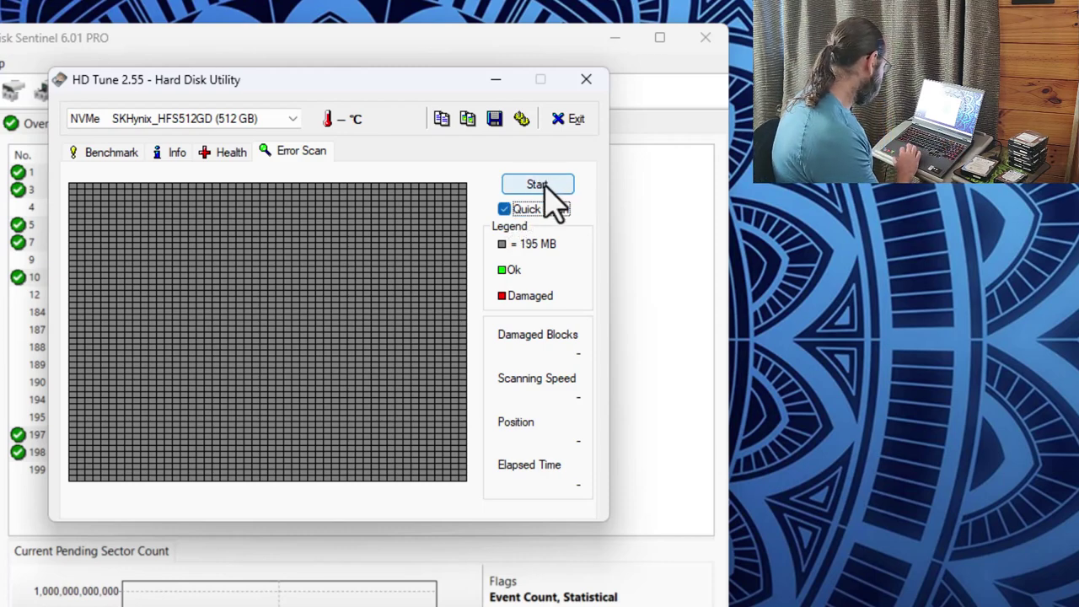
pyautogui.click(544, 187)
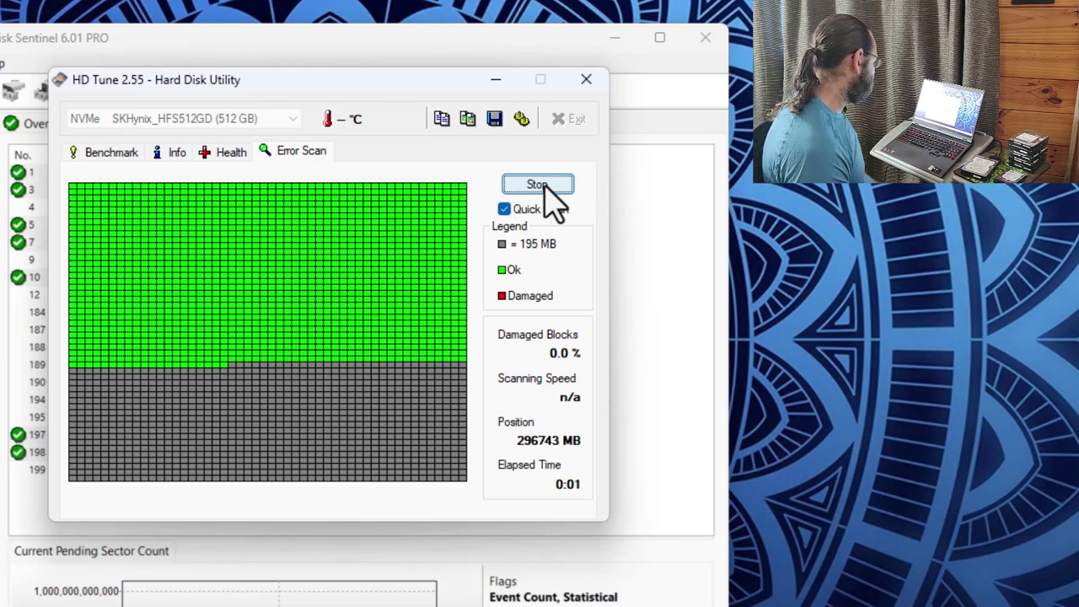
# Start a full error scan, stop it at 0.0% damaged blocks, and exit HD Tune
pyautogui.click(509, 210)
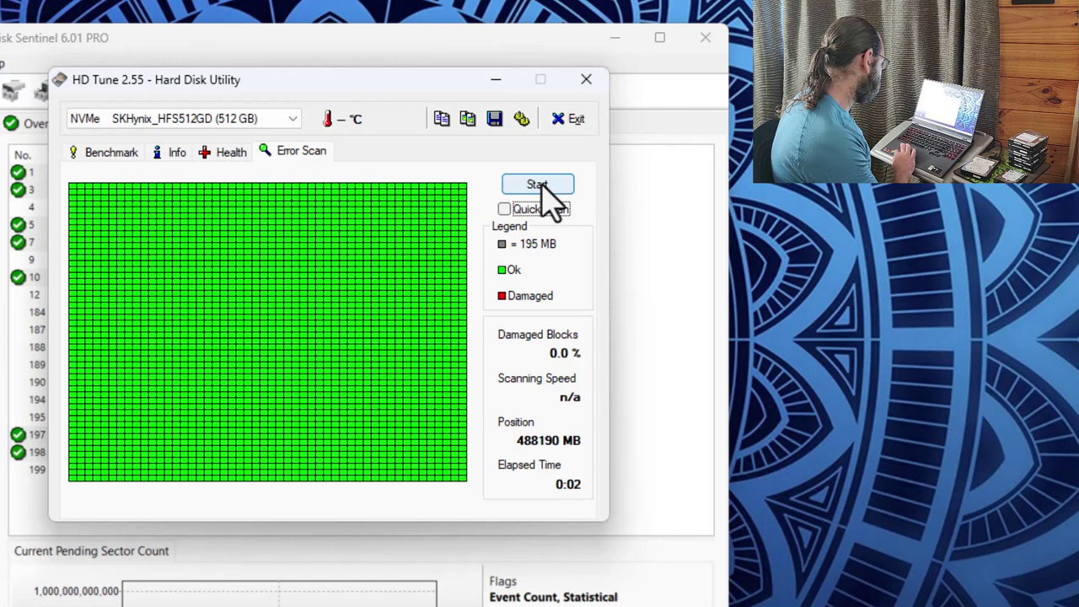
pyautogui.click(543, 184)
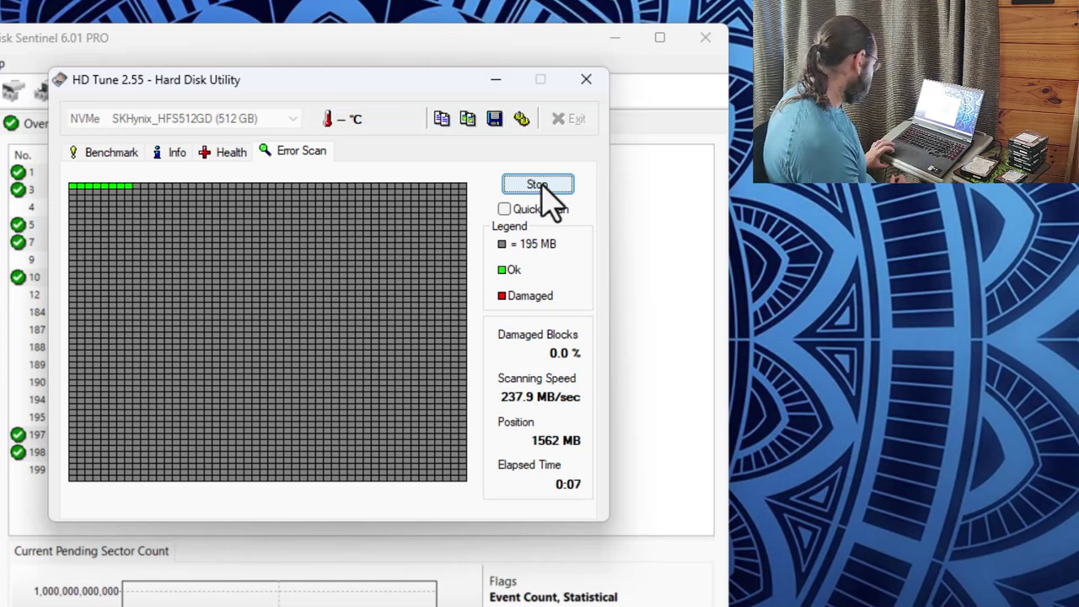
pyautogui.click(542, 186)
pyautogui.click(577, 123)
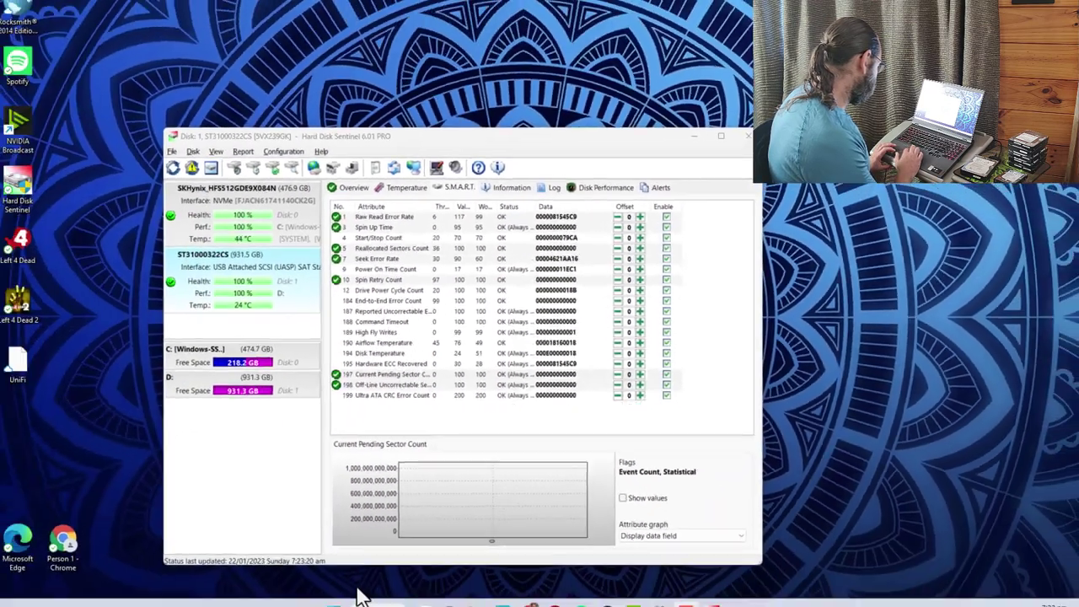
# Open Command Prompt as administrator from a 'cmd' search and enter chkdsk d: /r
pyautogui.click(360, 594)
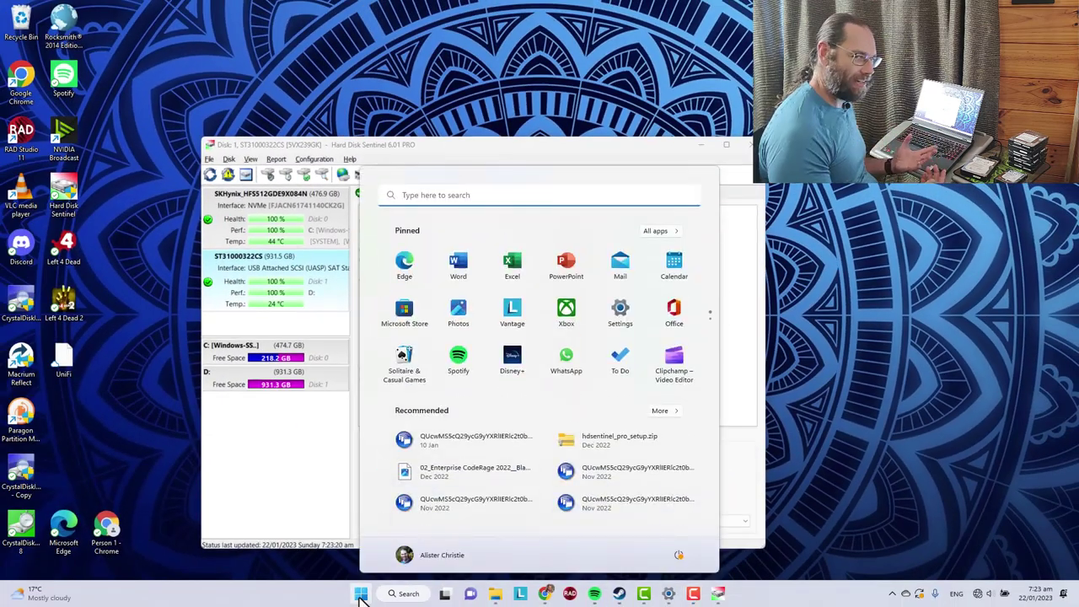
pyautogui.write('cmd')
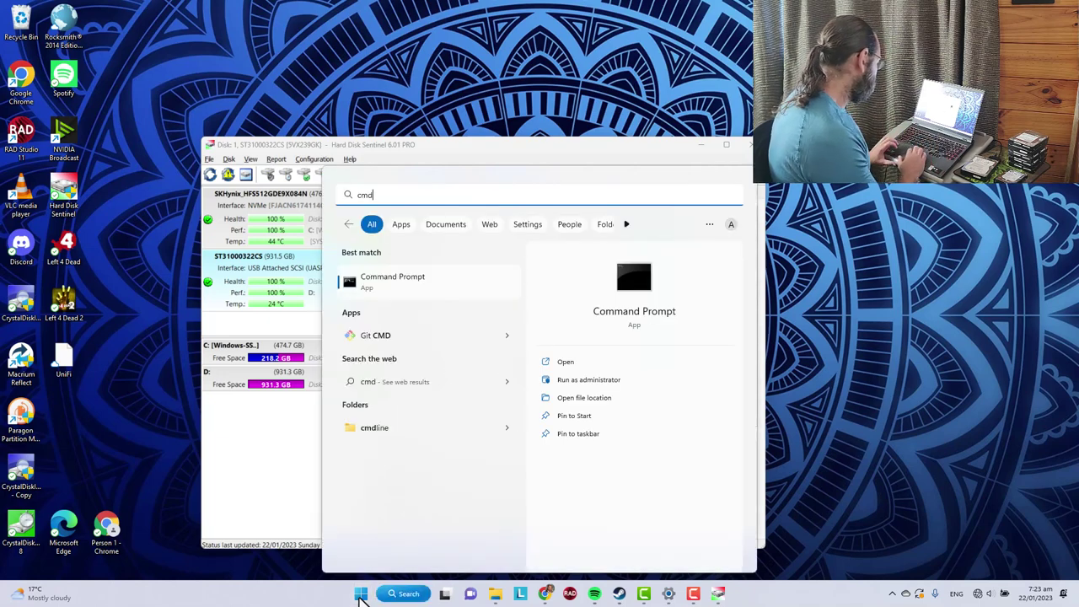
pyautogui.click(580, 383)
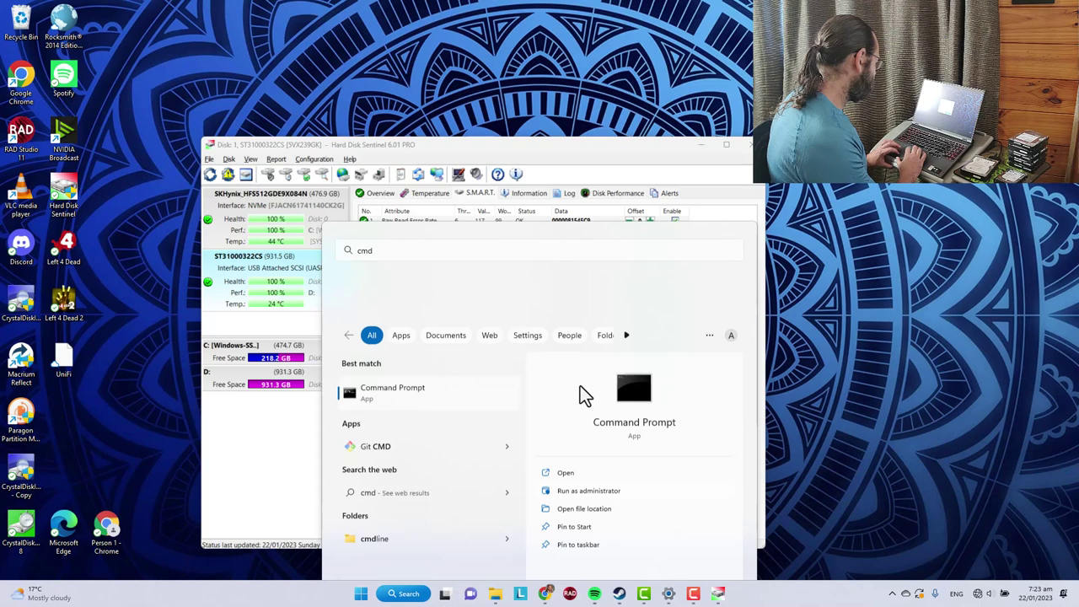
pyautogui.write('chkdsk')
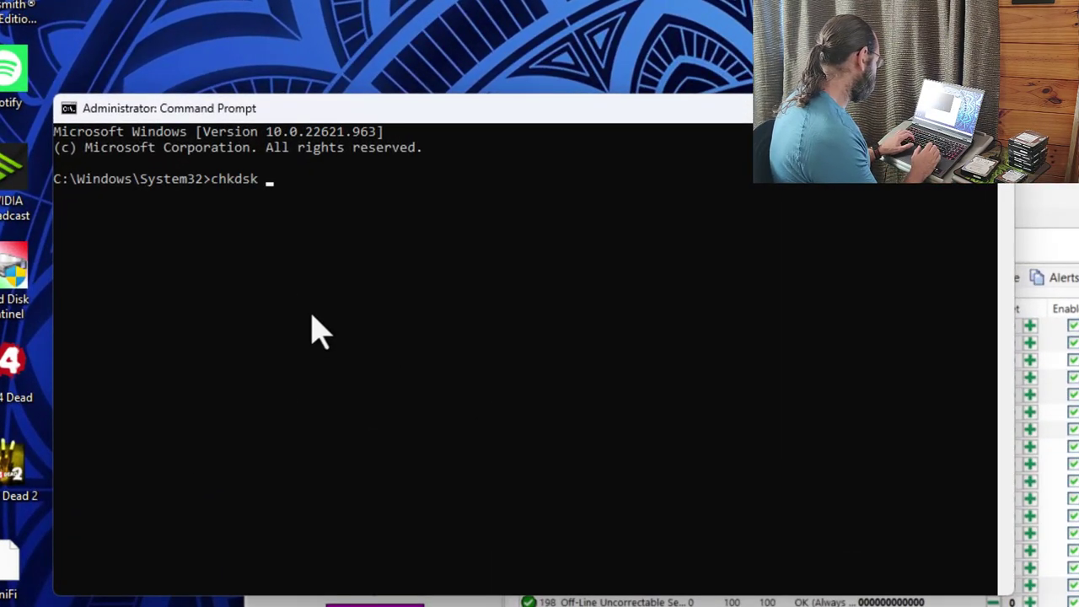
pyautogui.write(' d: /')
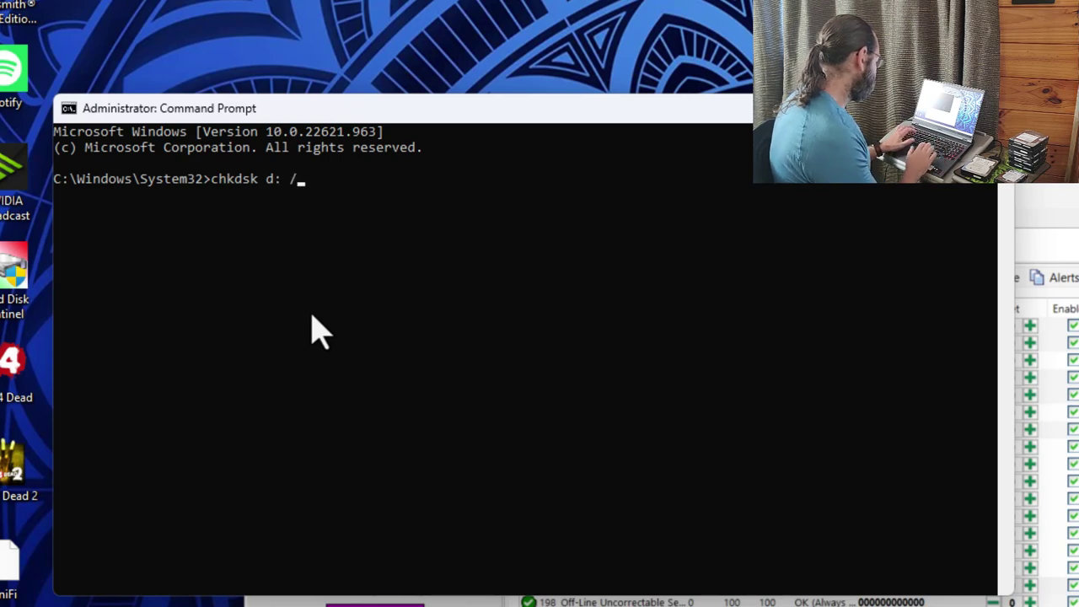
pyautogui.write('r')
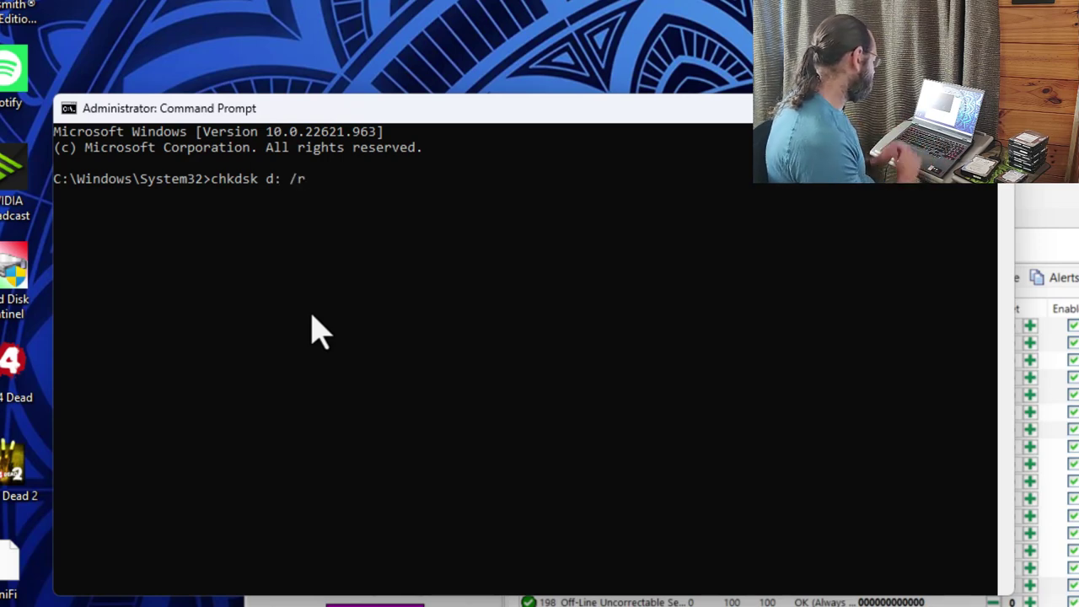
# Display the chkdsk /? help and stretch the Command Prompt to full screen height
pyautogui.press('BackSpace')
pyautogui.press('BackSpace')
pyautogui.press('BackSpace')
pyautogui.press('BackSpace')
pyautogui.press('BackSpace')
pyautogui.press('BackSpace')
pyautogui.write('/?')
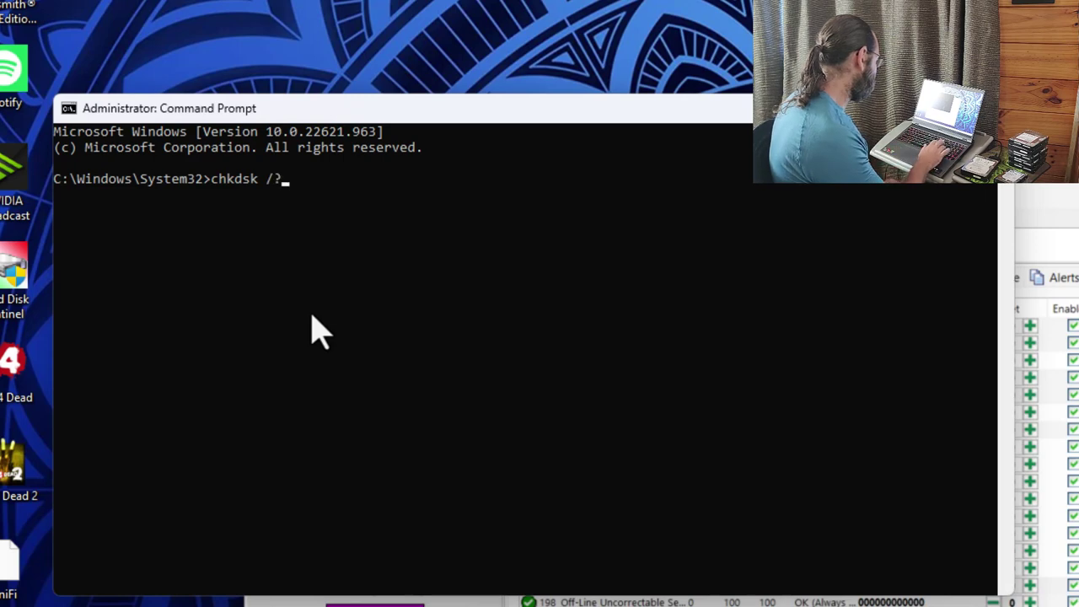
pyautogui.press('Return')
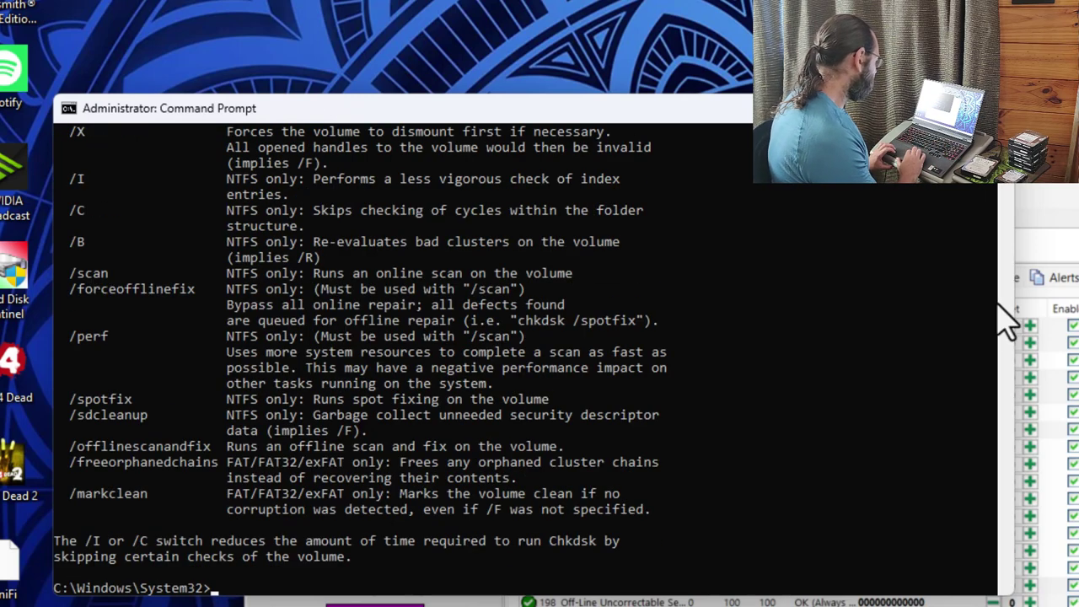
pyautogui.click(991, 489)
pyautogui.click(580, 148)
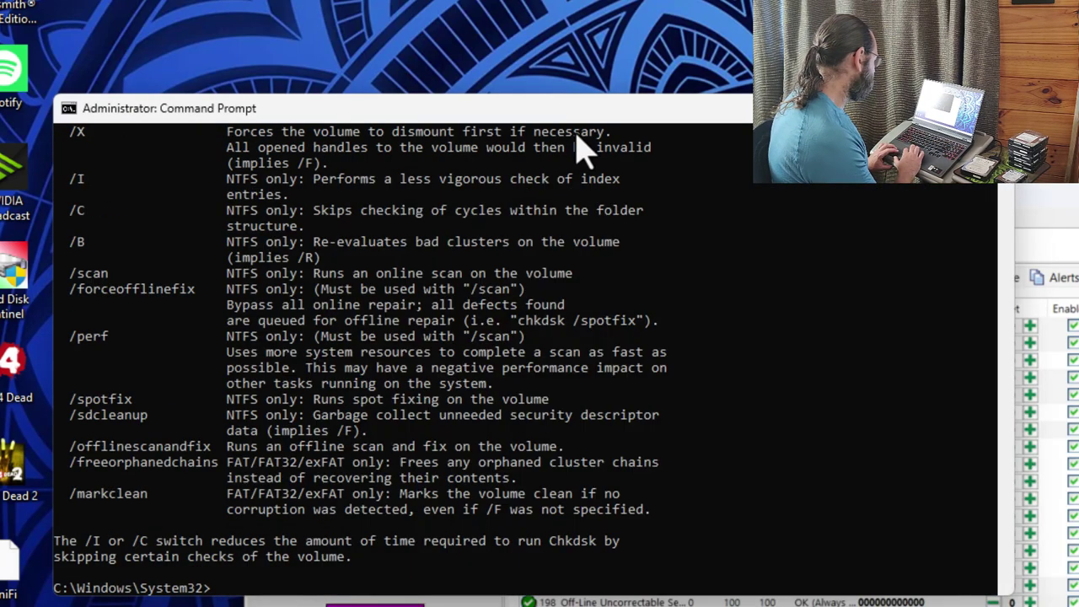
pyautogui.moveTo(612, 101); pyautogui.dragTo(612, 0)
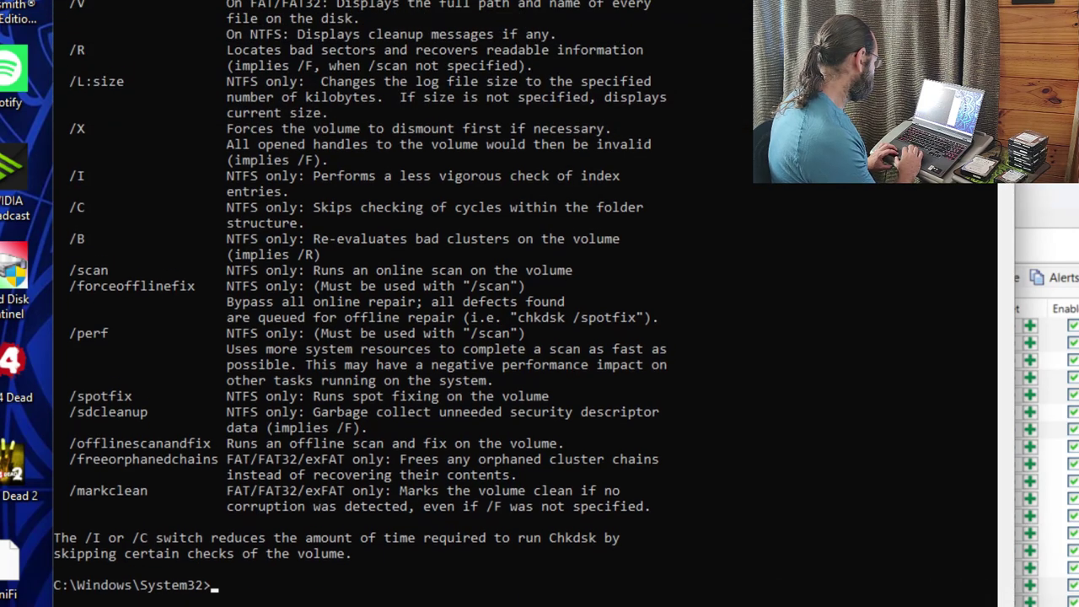
pyautogui.scroll(-1, 582, 439)
pyautogui.scroll(5, 581, 439)
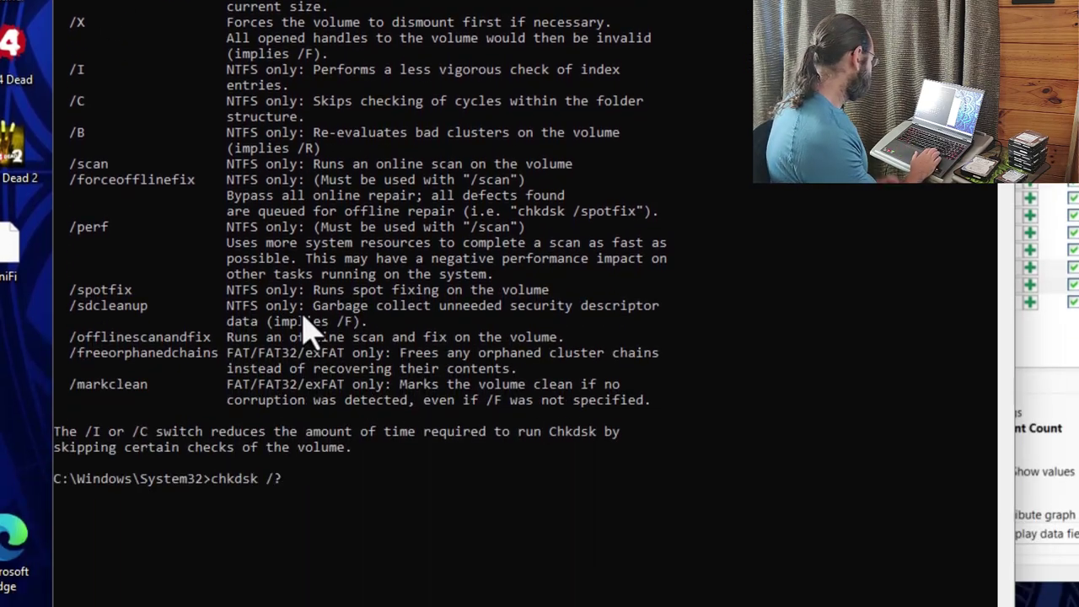
# Run chkdsk d: /r on the FAT32 D: drive, then return to Hard Disk Sentinel
pyautogui.press('BackSpace')
pyautogui.press('BackSpace')
pyautogui.write('d: ')
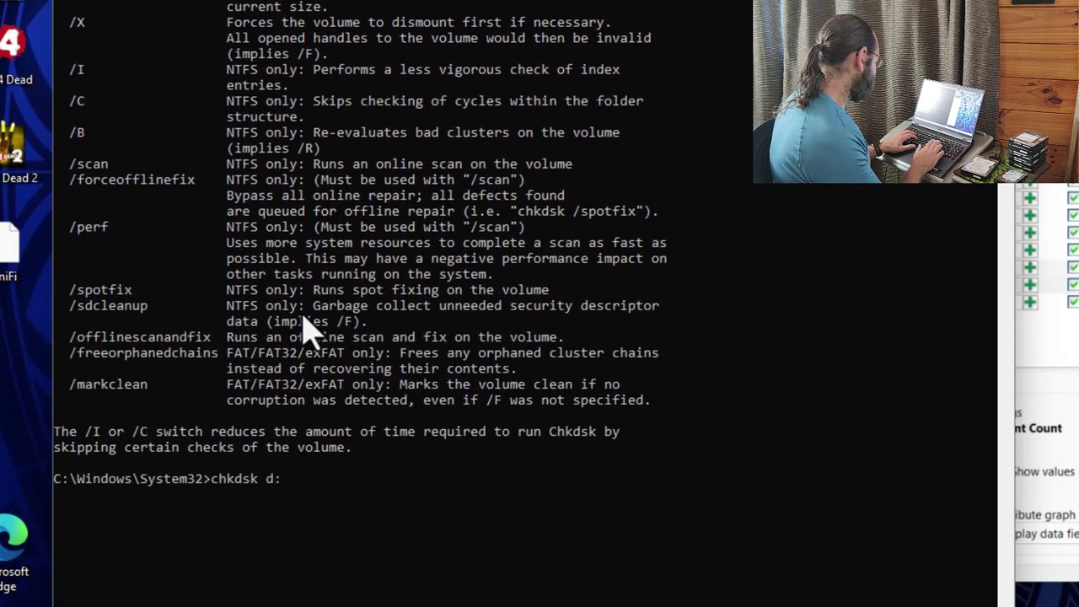
pyautogui.write('/r')
pyautogui.press('Return')
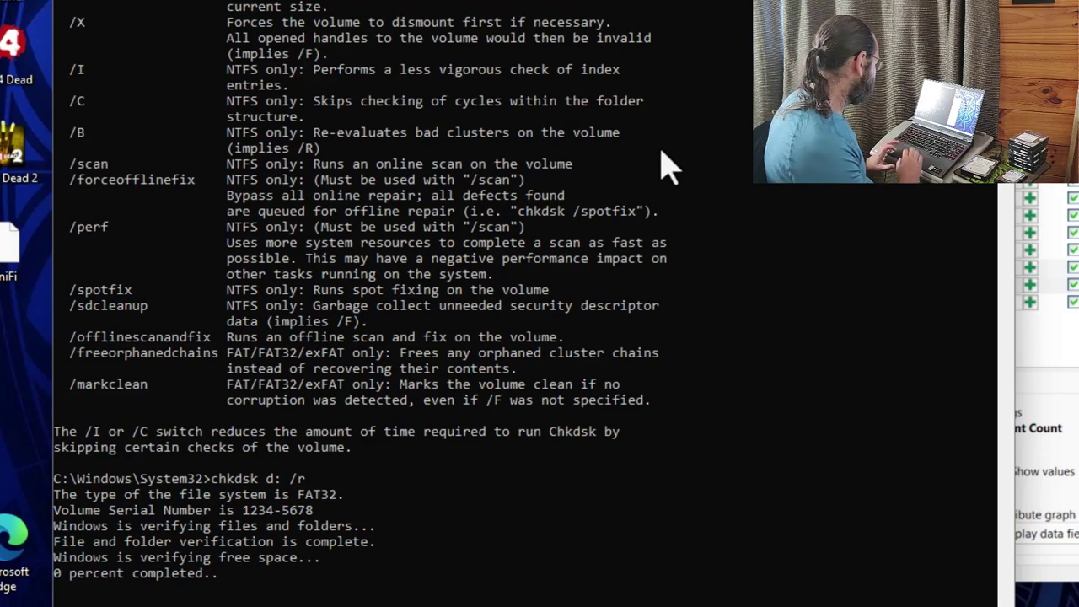
pyautogui.hotkey('alt', 'Tab')
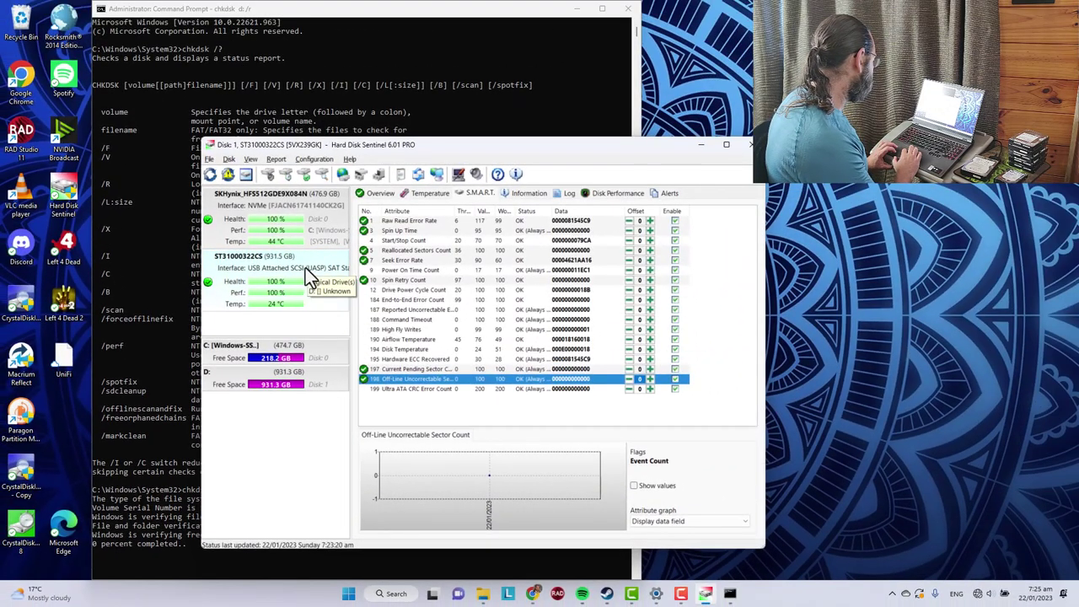
# Open Surface Test with disk [1], the 931 GB ST31000322CS, kept as the target drive
pyautogui.click(309, 175)
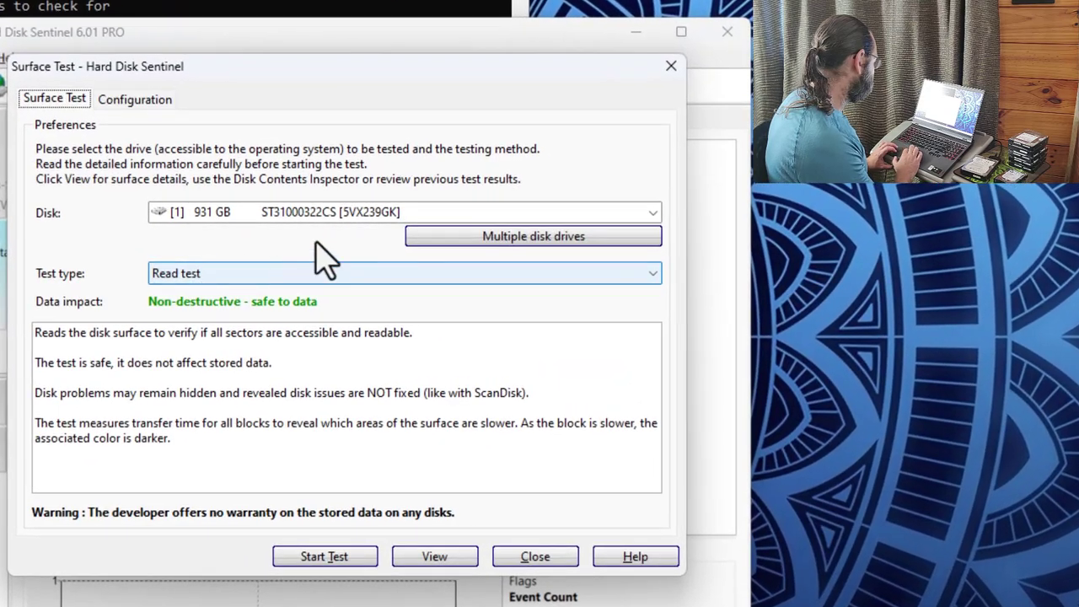
pyautogui.click(342, 217)
pyautogui.click(344, 128)
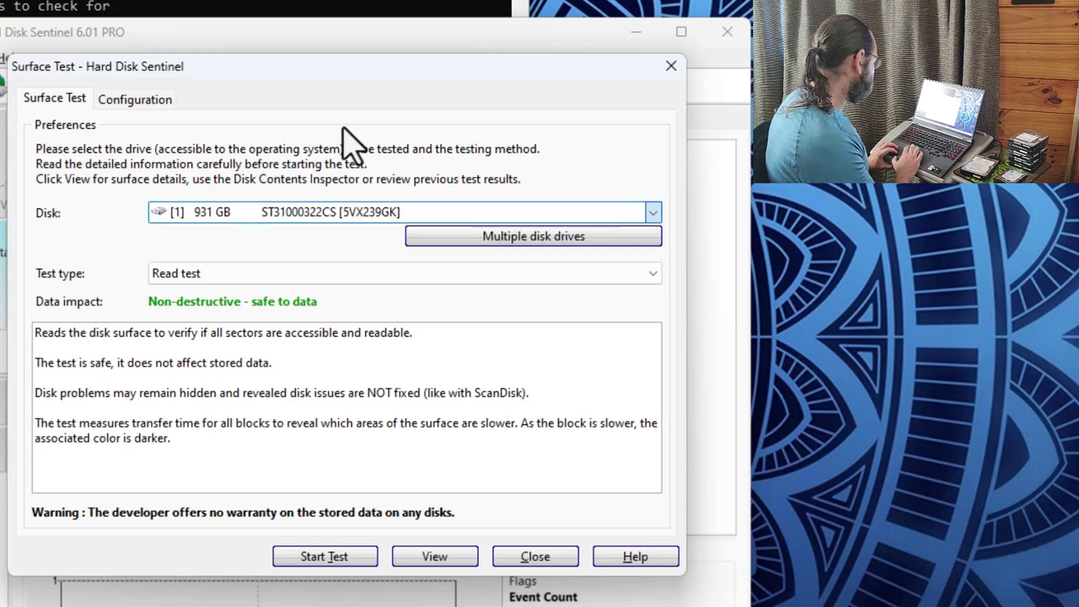
pyautogui.click(268, 275)
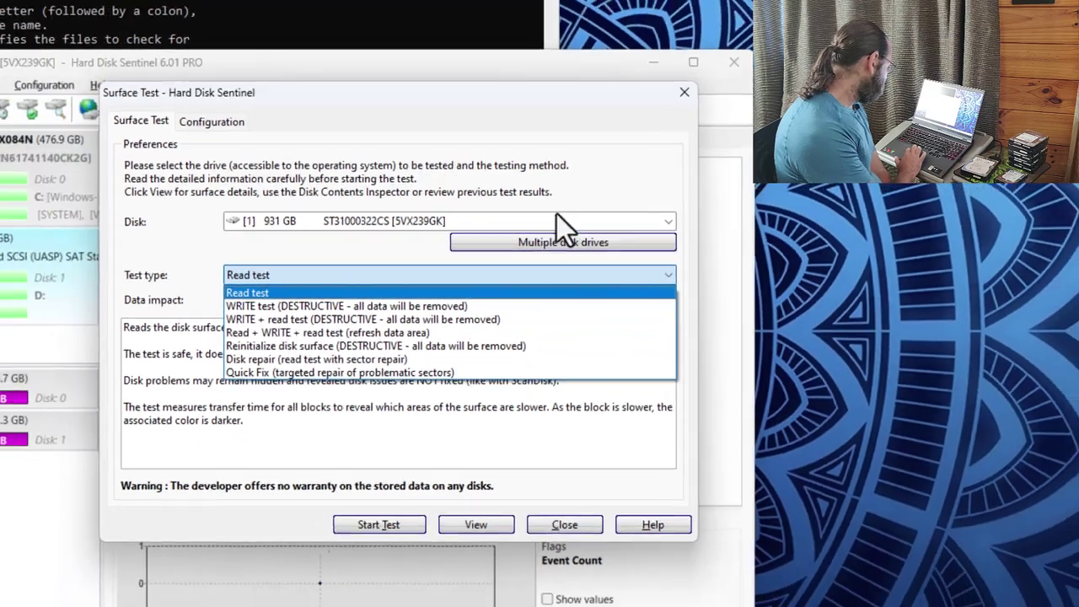
# Keep Read test, close Command Prompt, and run the 931 GB read test to completion
pyautogui.click(556, 214)
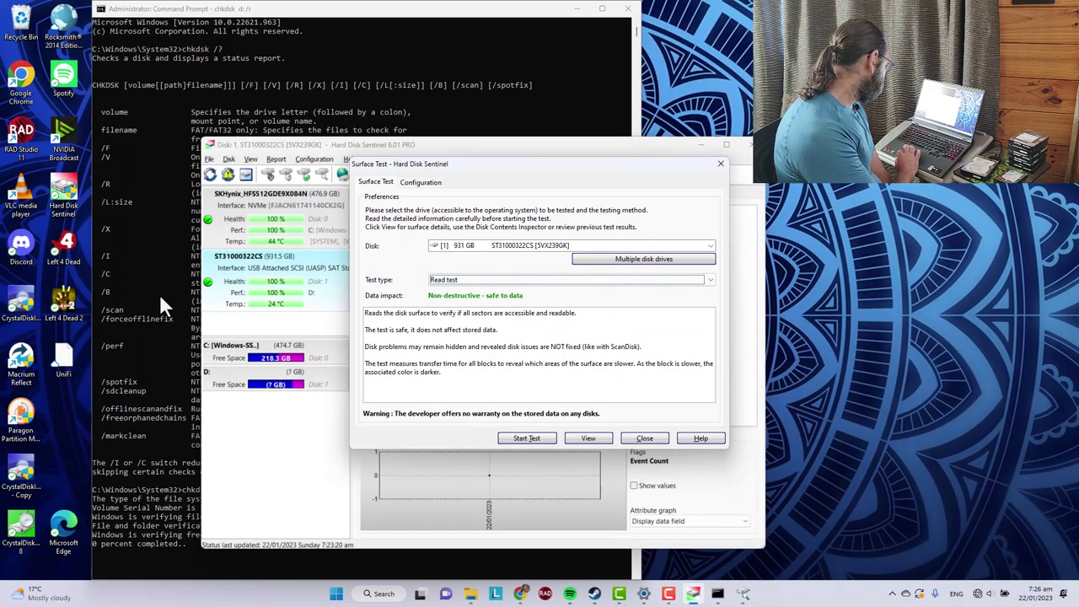
pyautogui.click(160, 296)
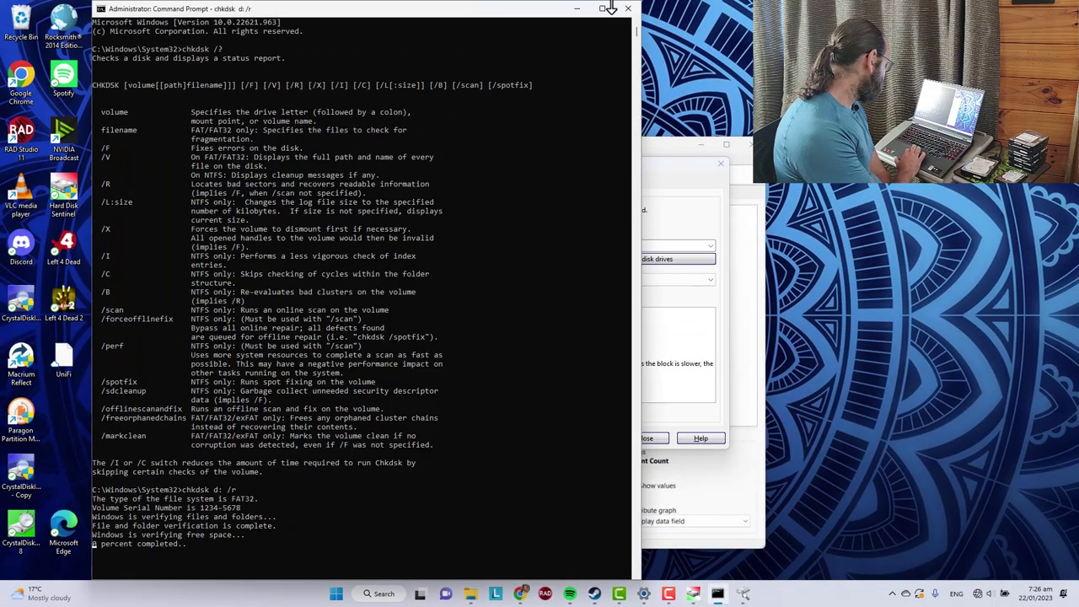
pyautogui.click(628, 9)
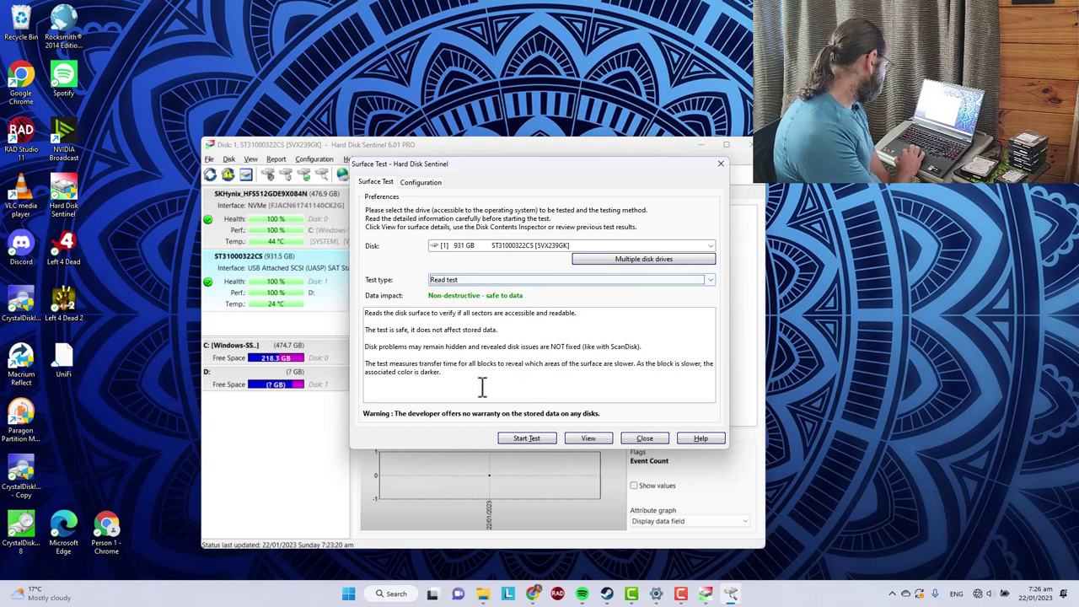
pyautogui.click(527, 439)
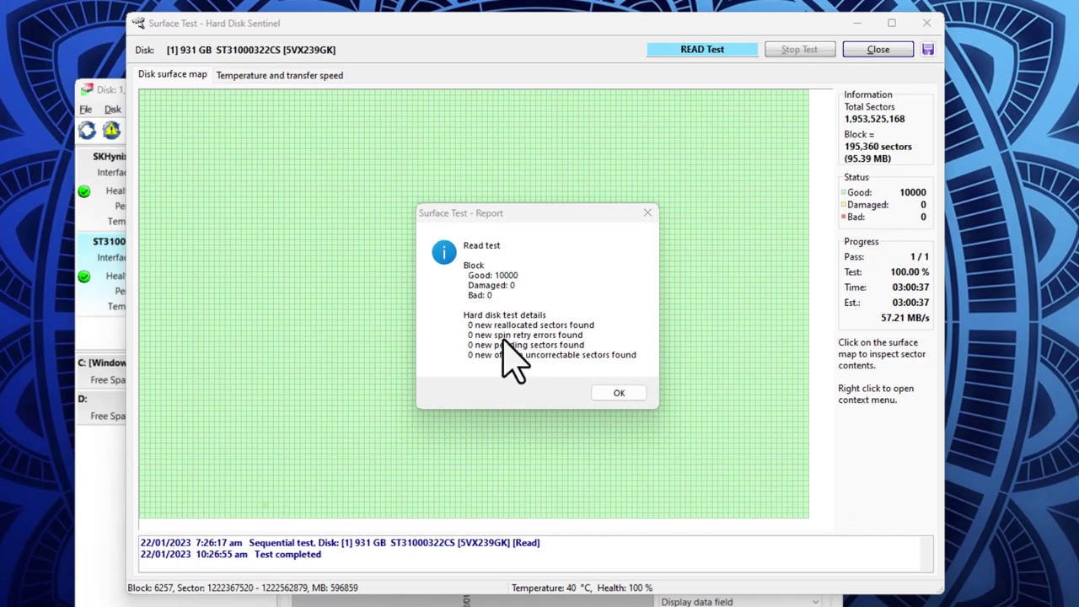
# Dismiss the finished test report and show the Temperature and transfer speed charts
pyautogui.click(625, 394)
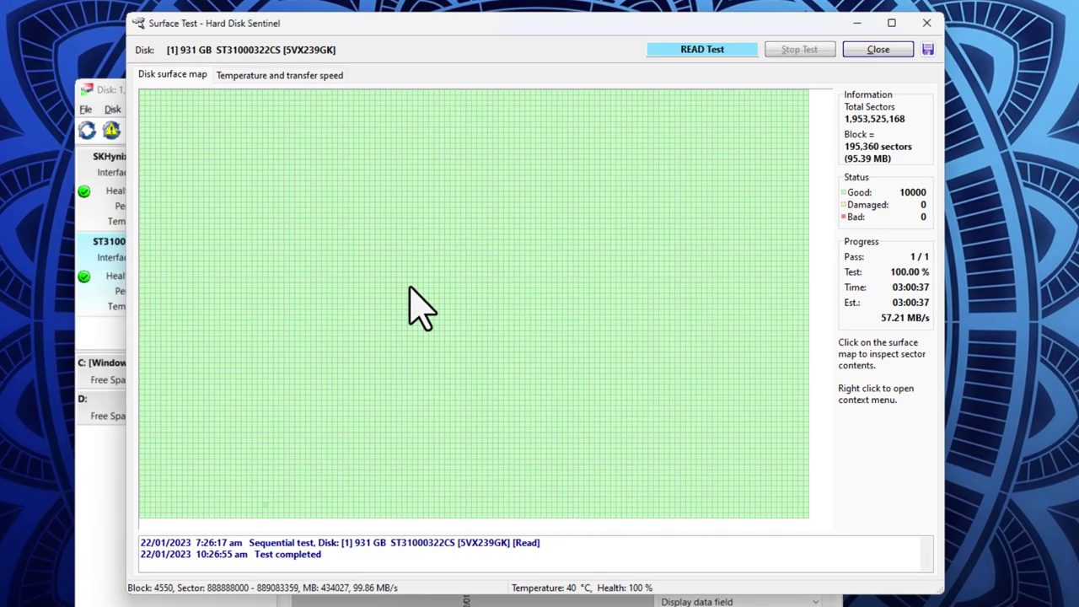
pyautogui.click(274, 75)
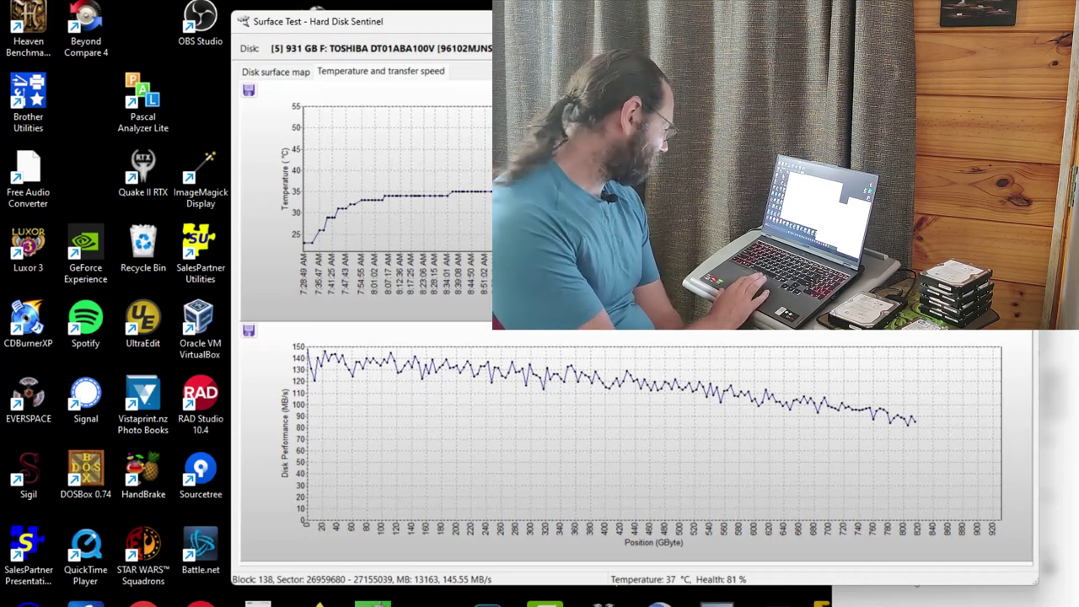
# Return to the Toshiba drive's surface map and bring up the drive list showing its 81% health
pyautogui.click(282, 72)
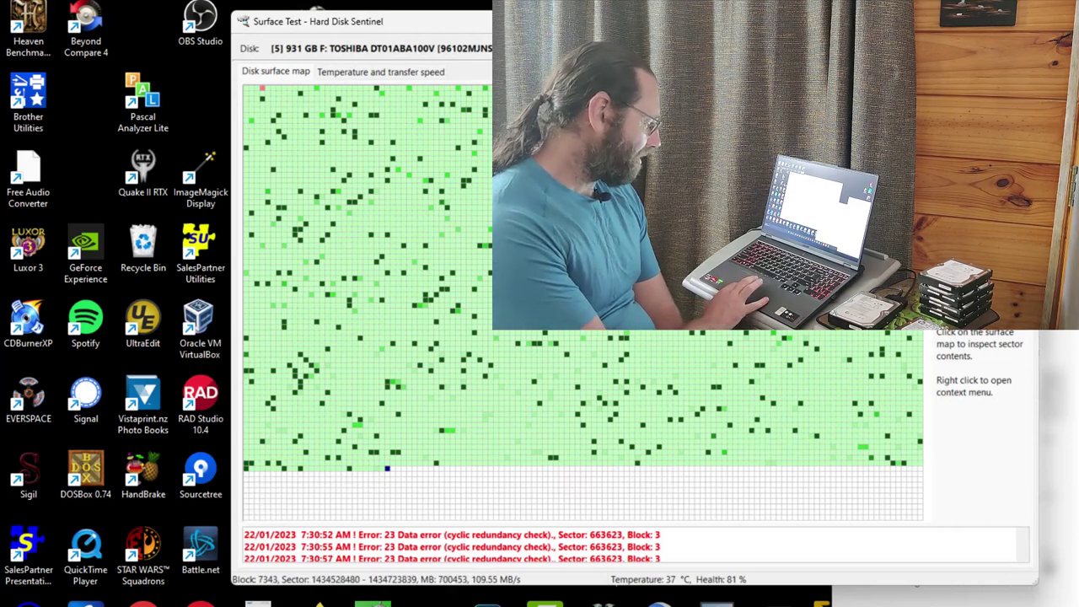
pyautogui.moveTo(1078, 606)
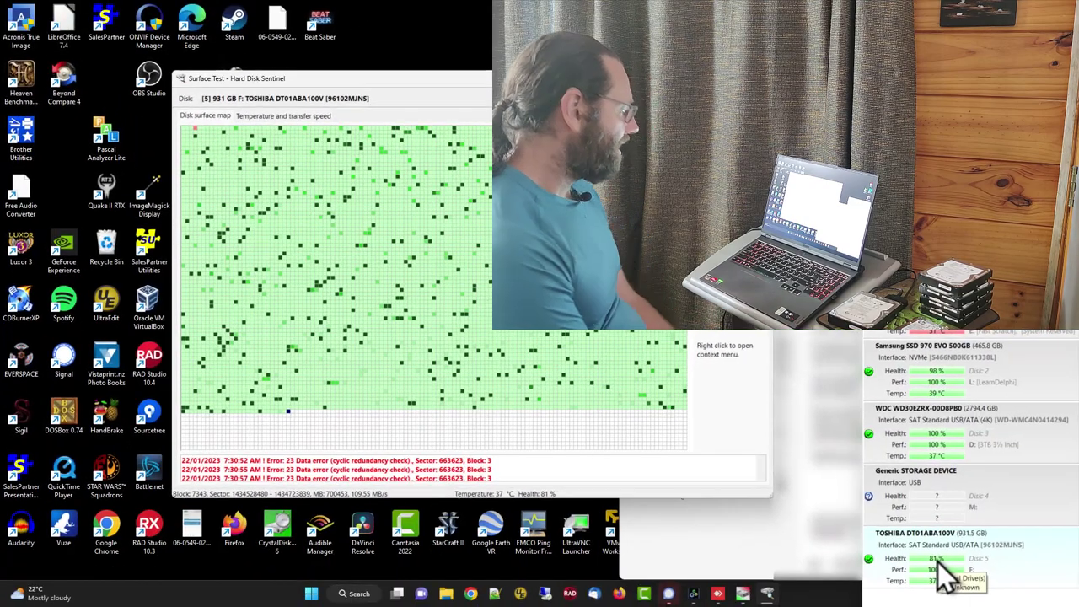